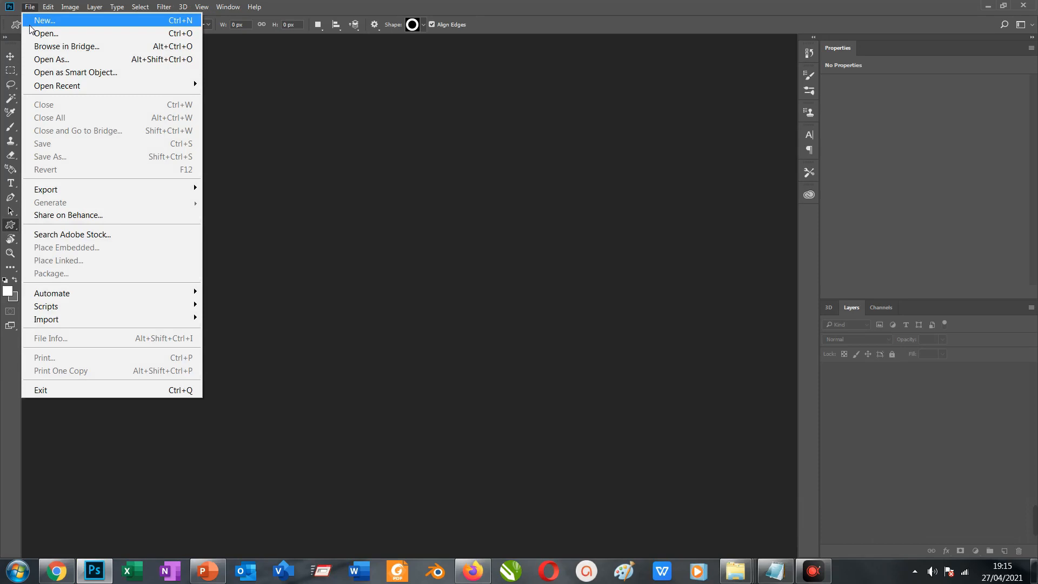
Create a new 2000 x 2000 pixel RGB document with a white background and a resolution of 300 pixels/inch.
click(31, 22)
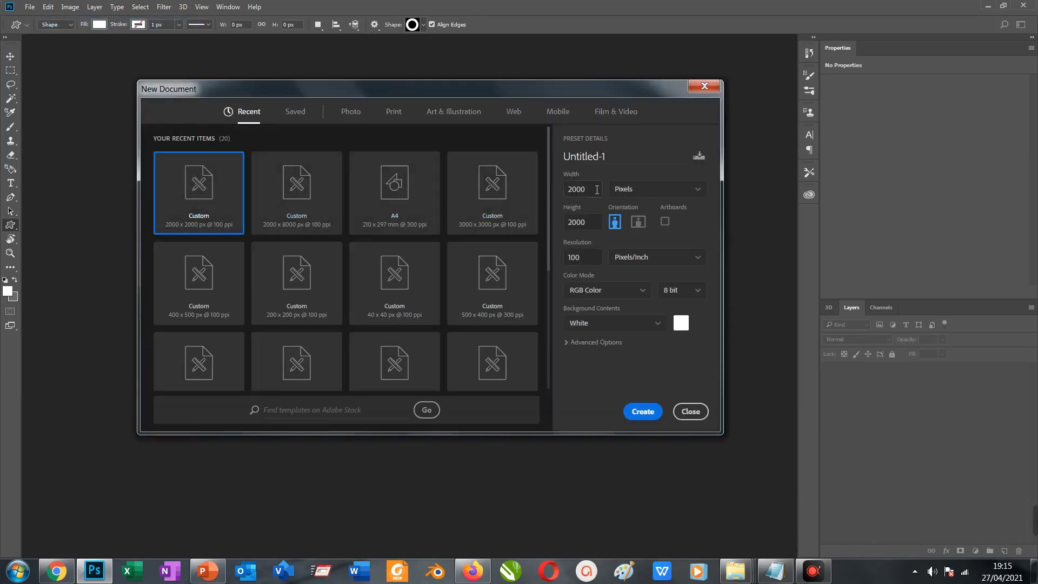
key(Tab)
key(Tab)
text(3)
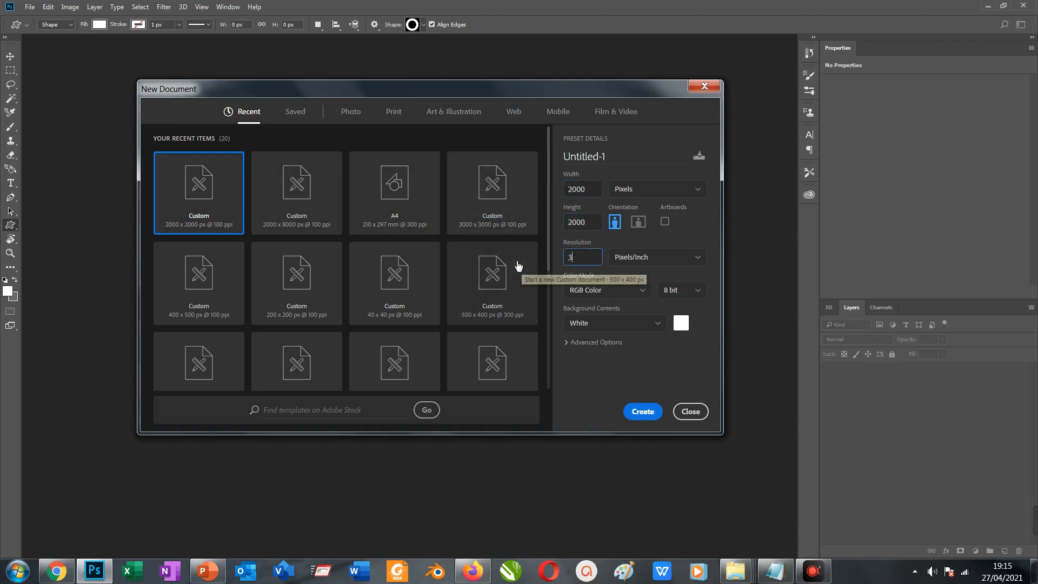
text(00)
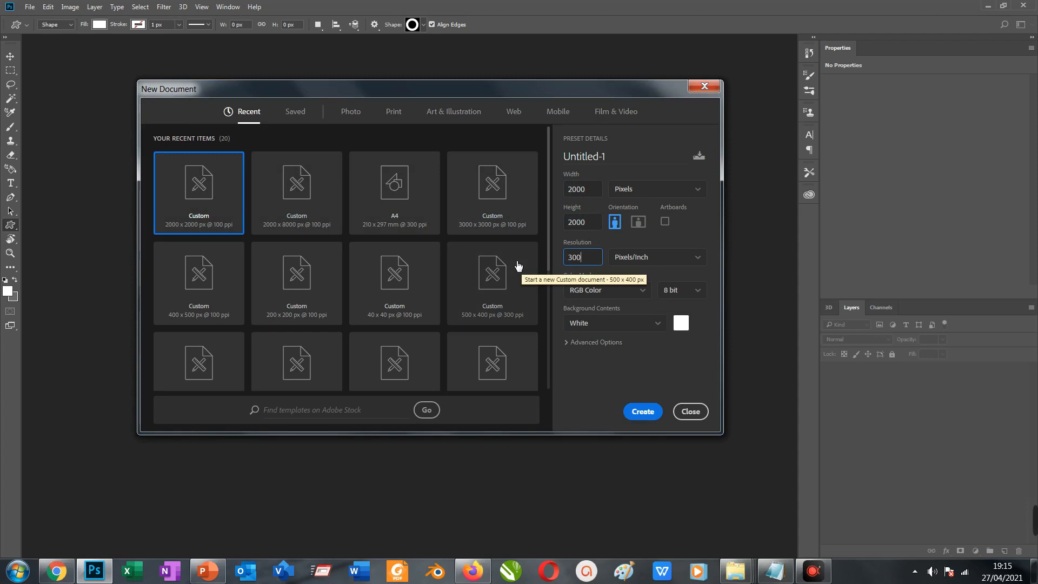
click(647, 413)
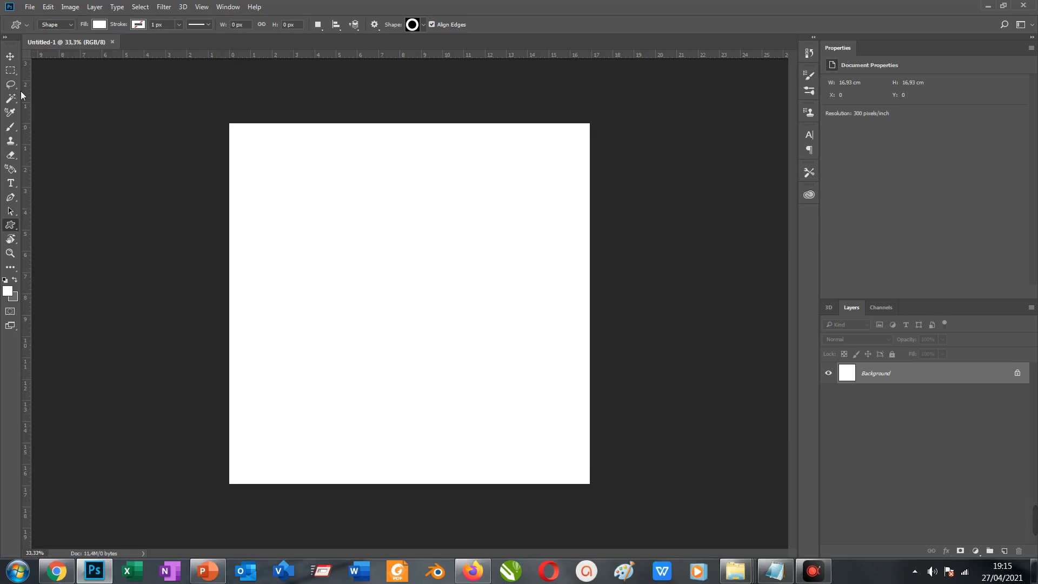
Draw a circular ring about 1006 px wide around the middle of the canvas with the Custom Shape tool.
right_click(18, 233)
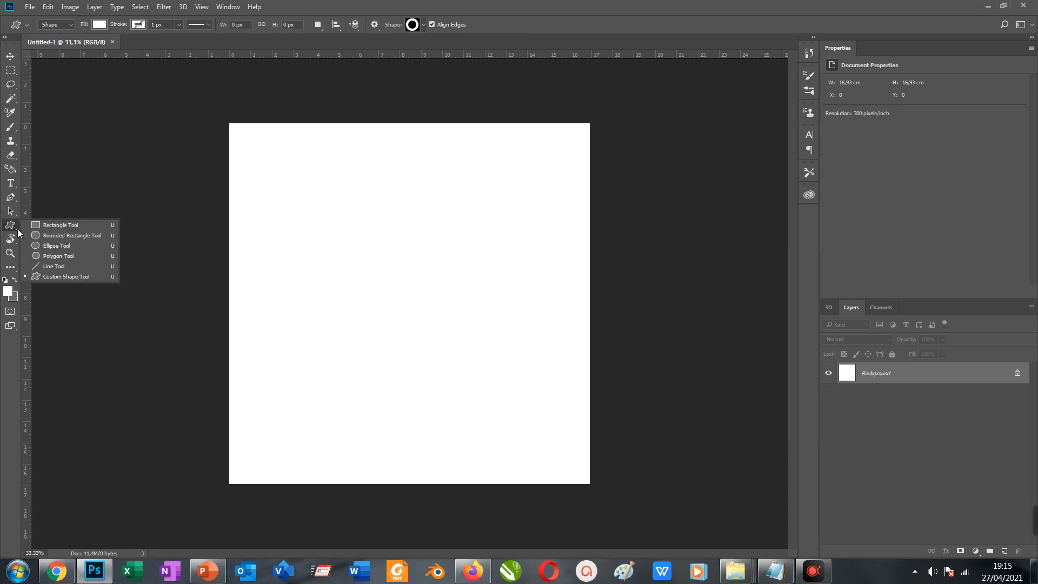
click(49, 276)
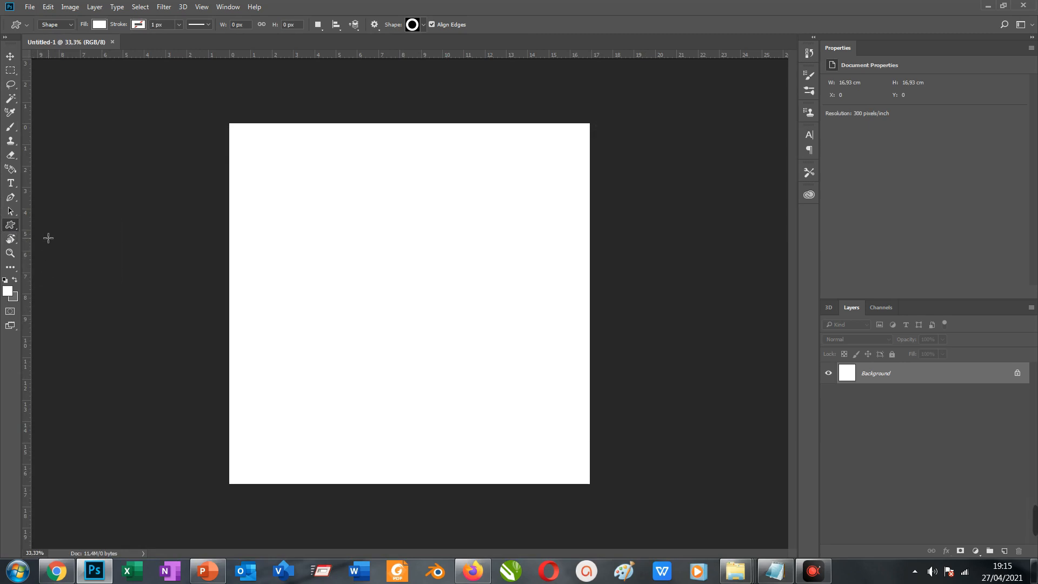
click(423, 25)
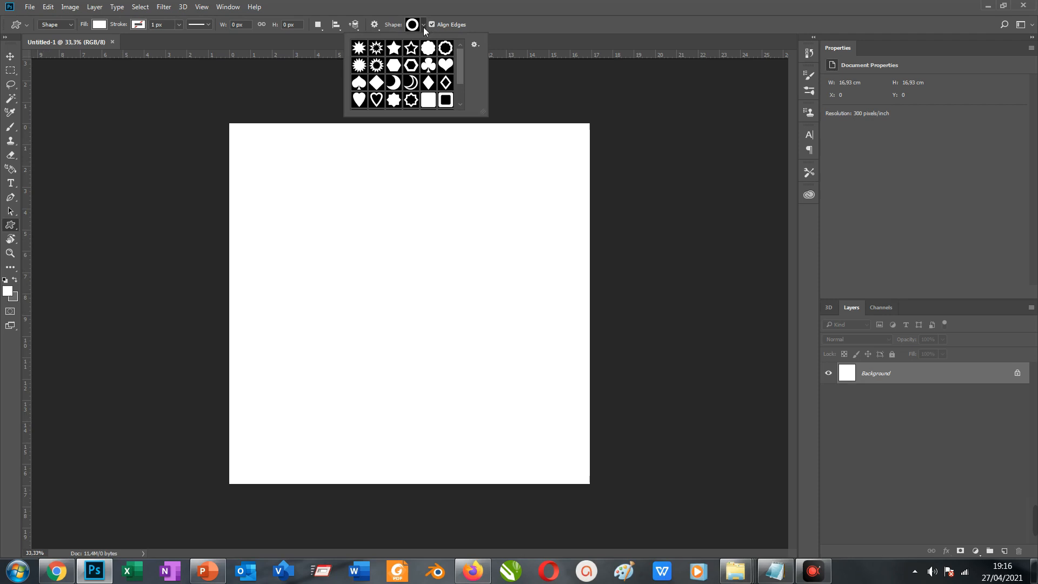
click(475, 44)
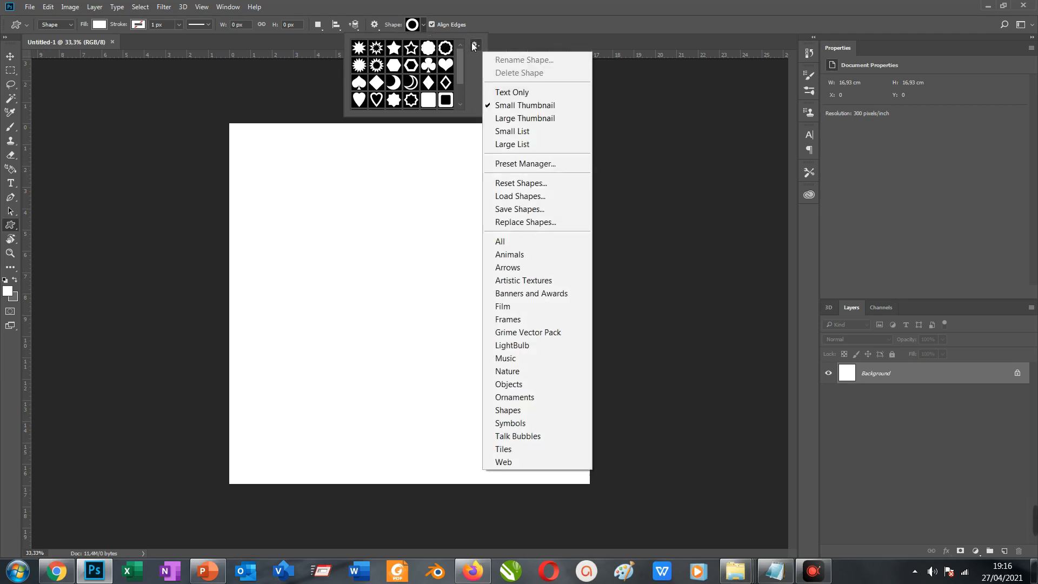
click(523, 409)
click(468, 216)
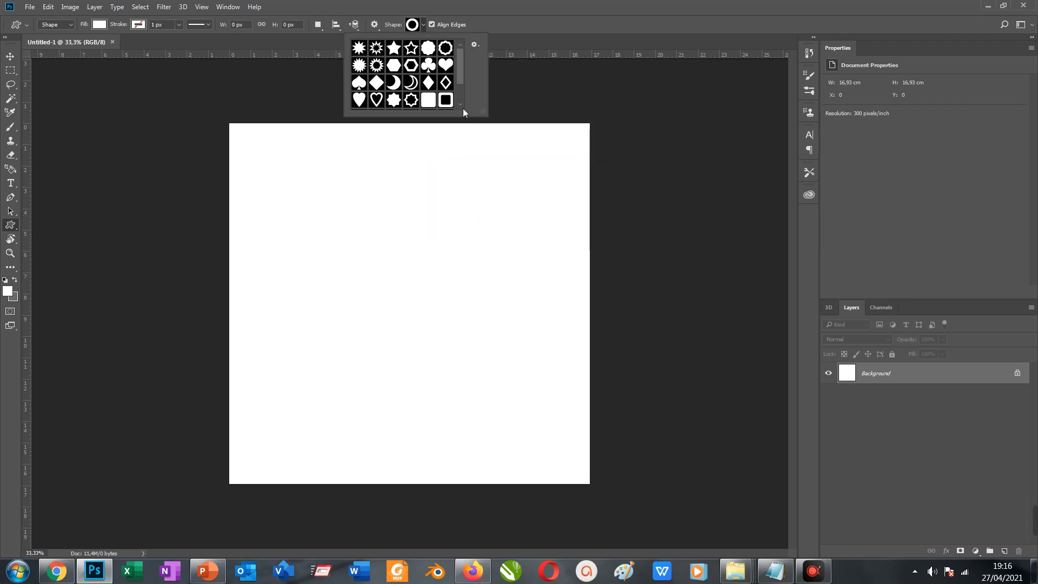
scroll(455, 92, down, 2)
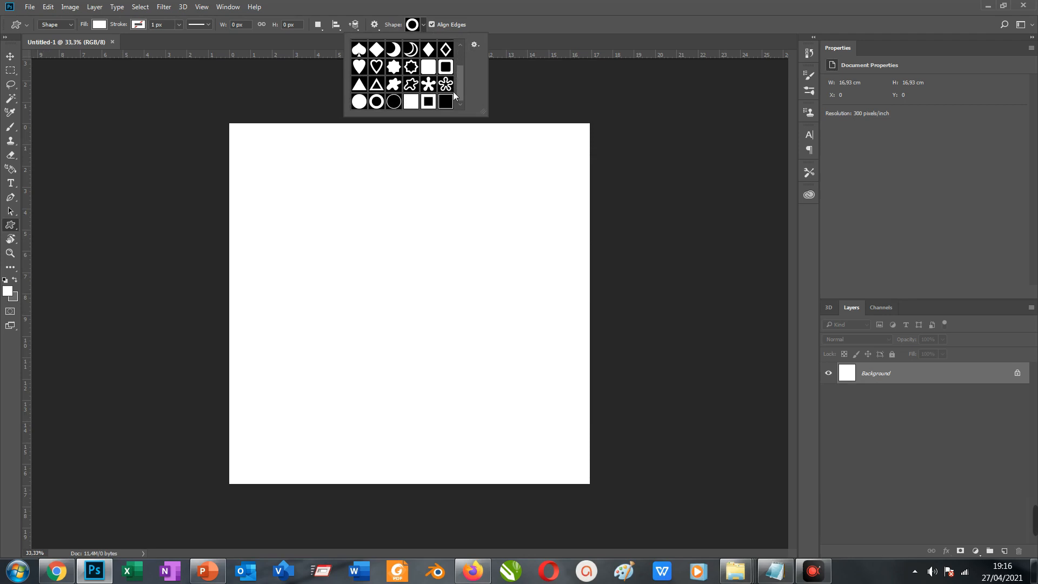
click(377, 102)
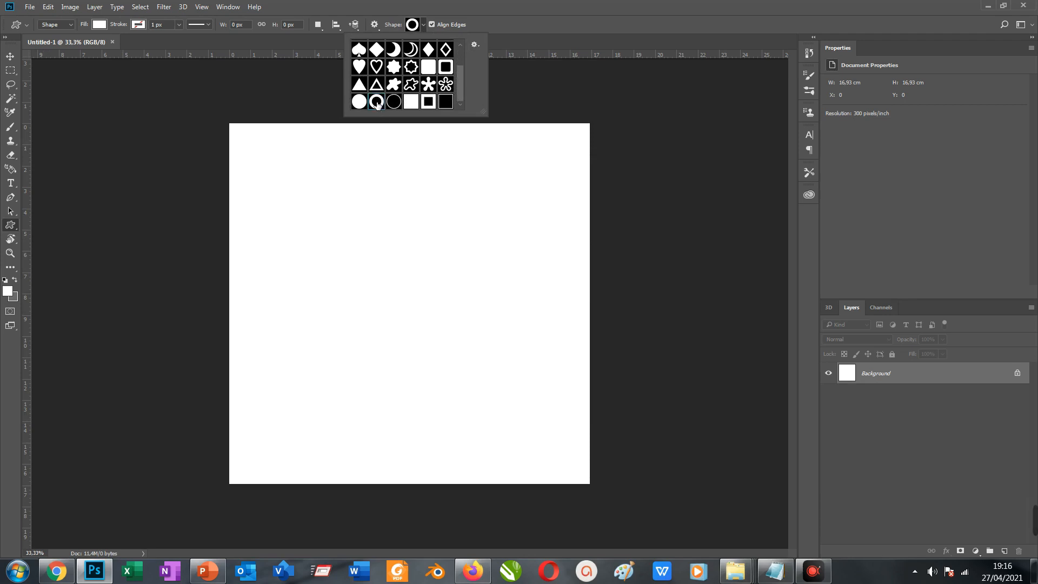
click(348, 204)
drag(344, 216, 525, 417)
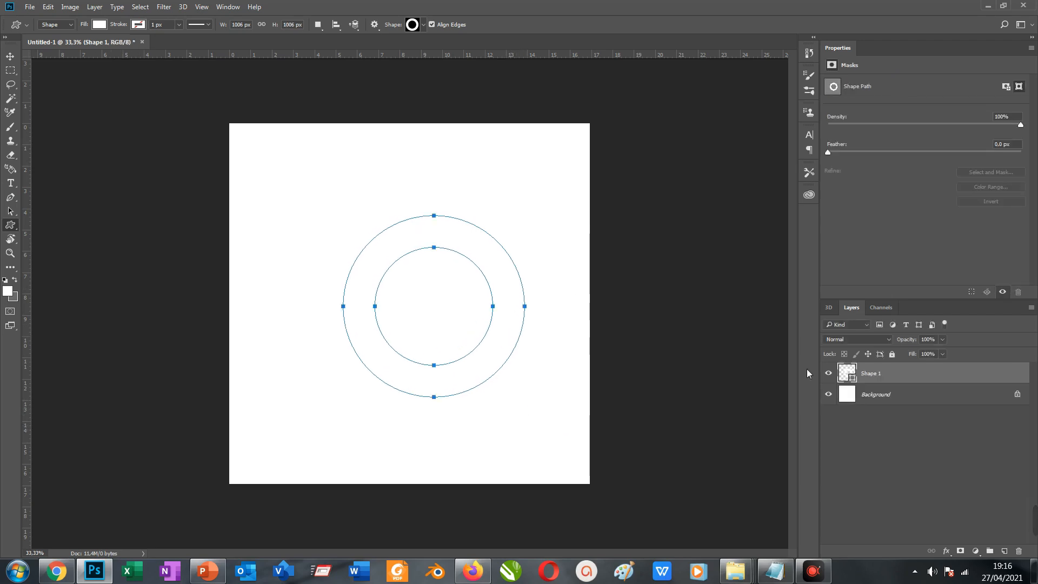
Change the ring shape's fill colour to black (000000).
double_click(848, 371)
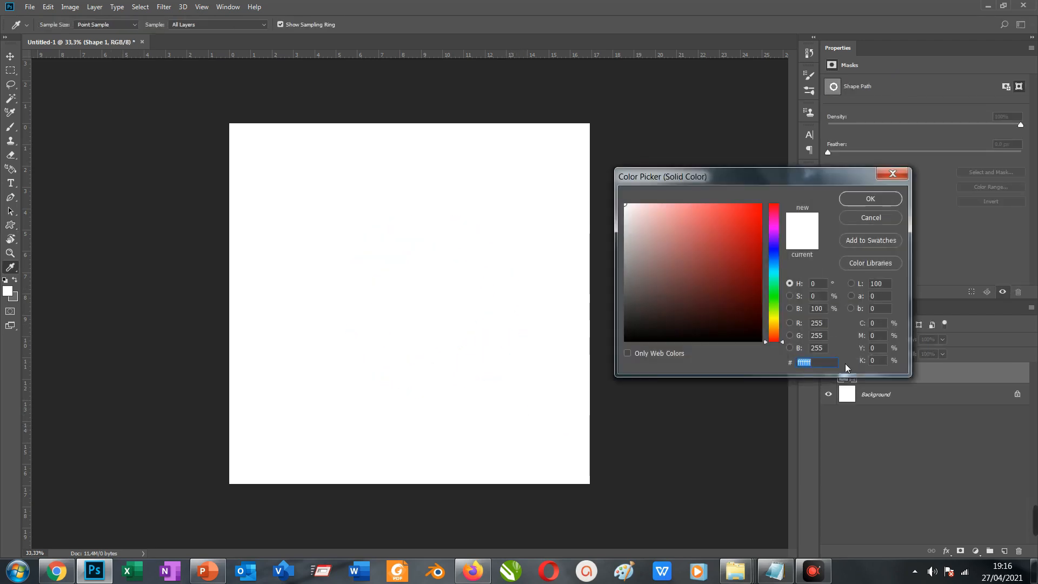
drag(776, 180, 694, 207)
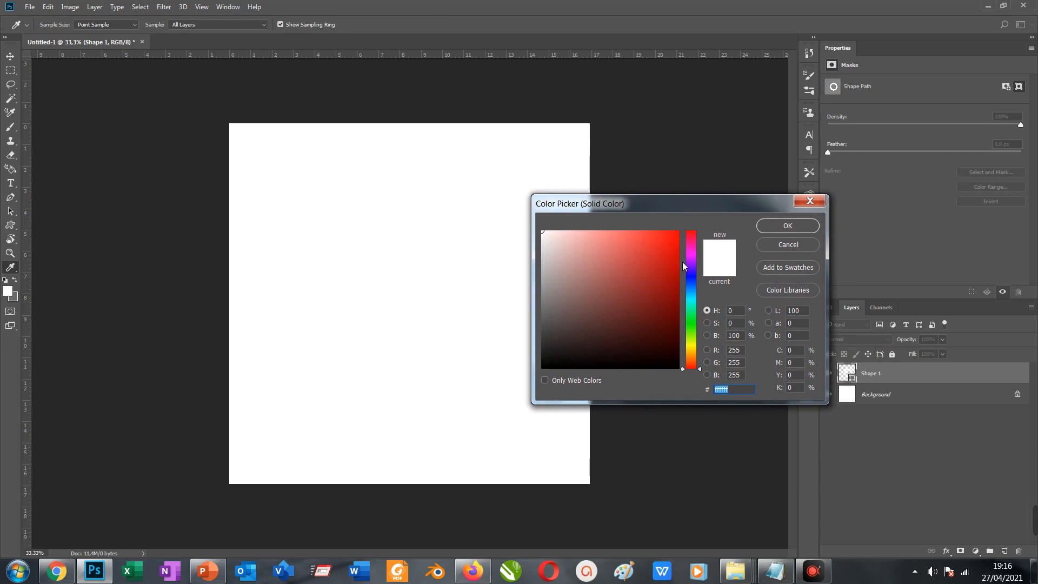
drag(661, 287, 541, 369)
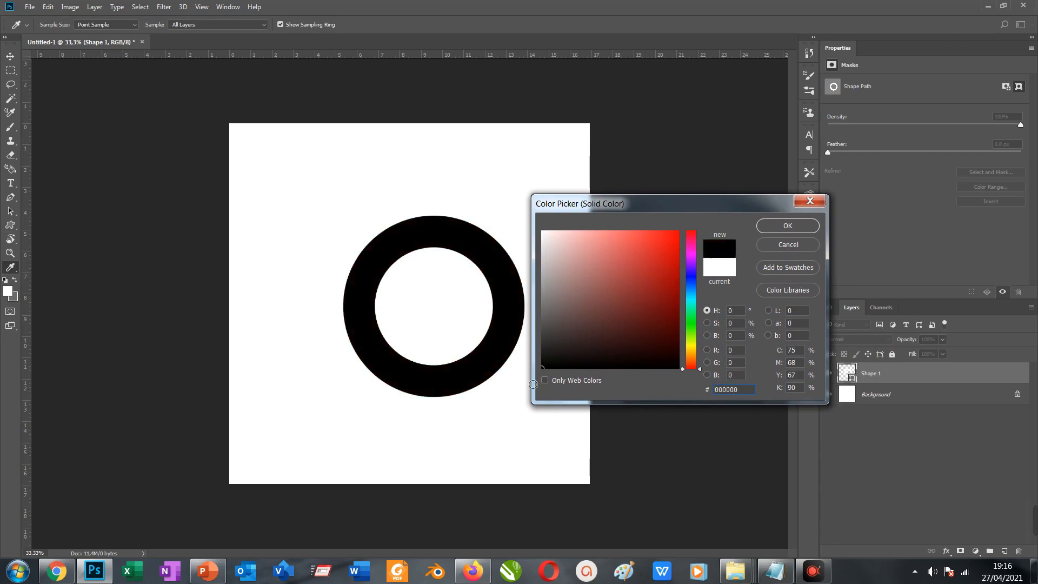
click(786, 227)
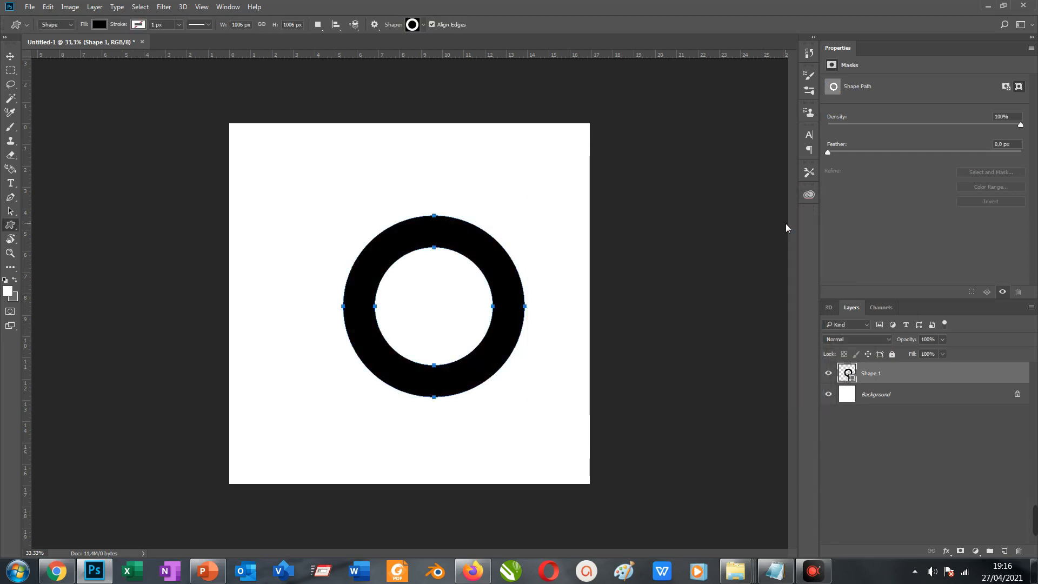
Show the Timeline and create a video timeline for the document.
click(231, 9)
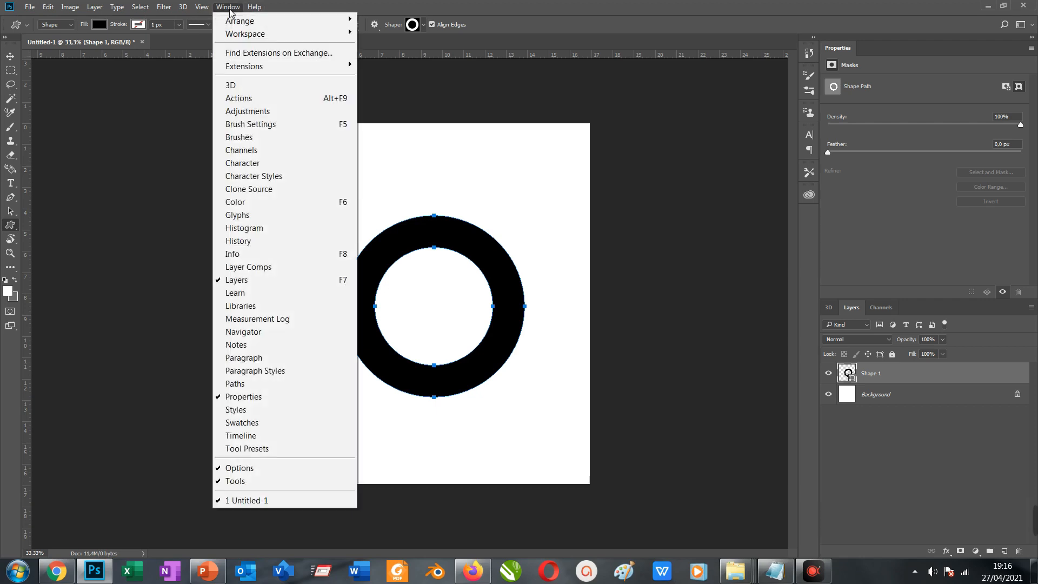
click(250, 435)
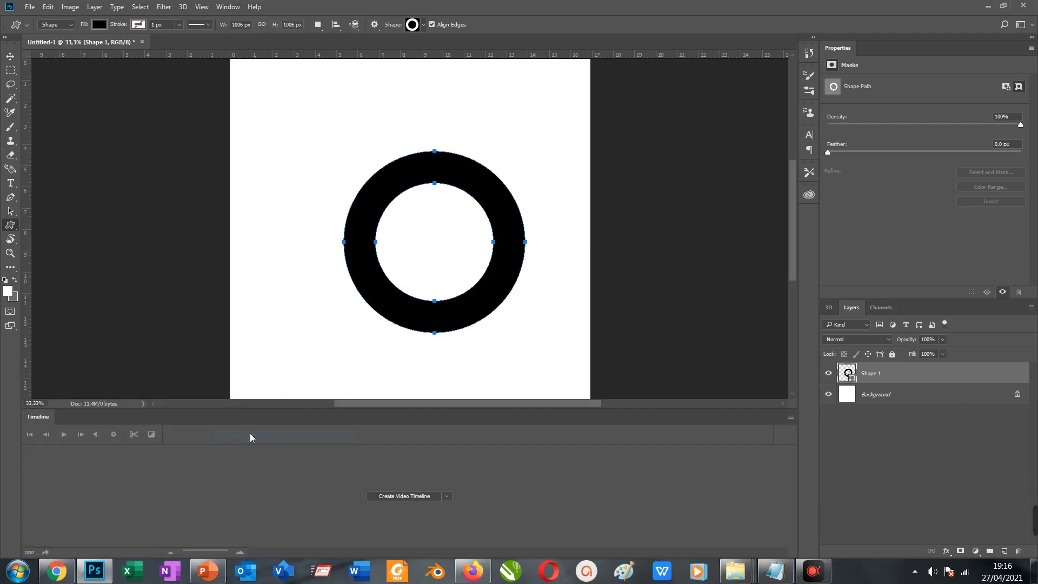
click(447, 496)
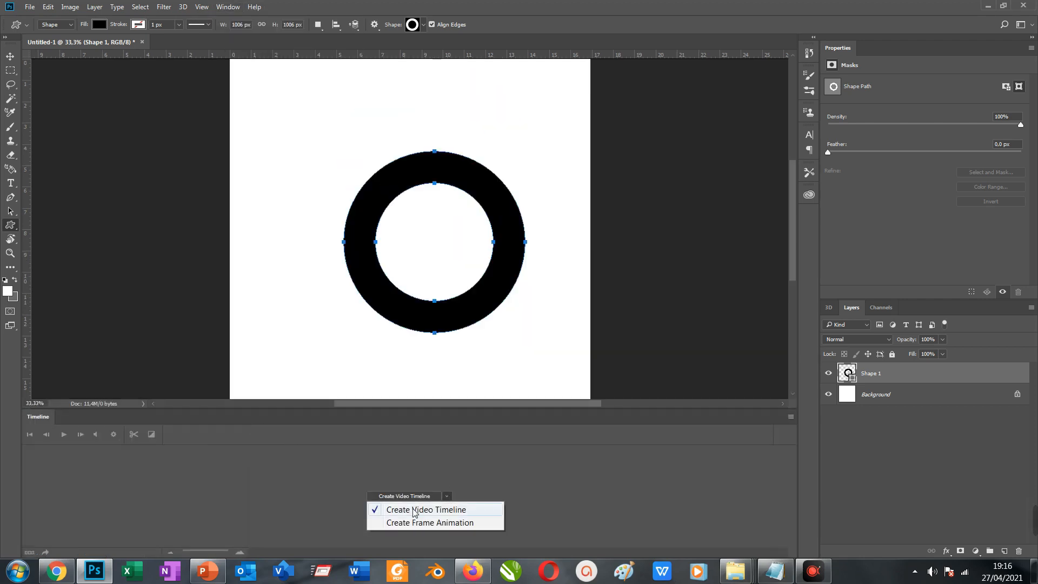
click(427, 511)
click(401, 497)
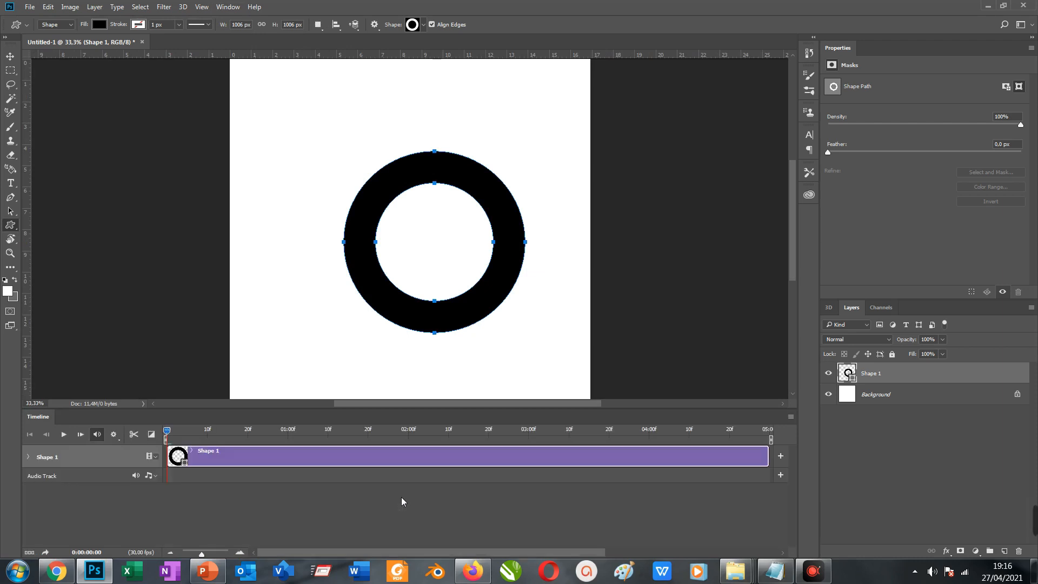
Add a Gradient Overlay to the ring layer and set the gradient style to Angle.
right_click(887, 376)
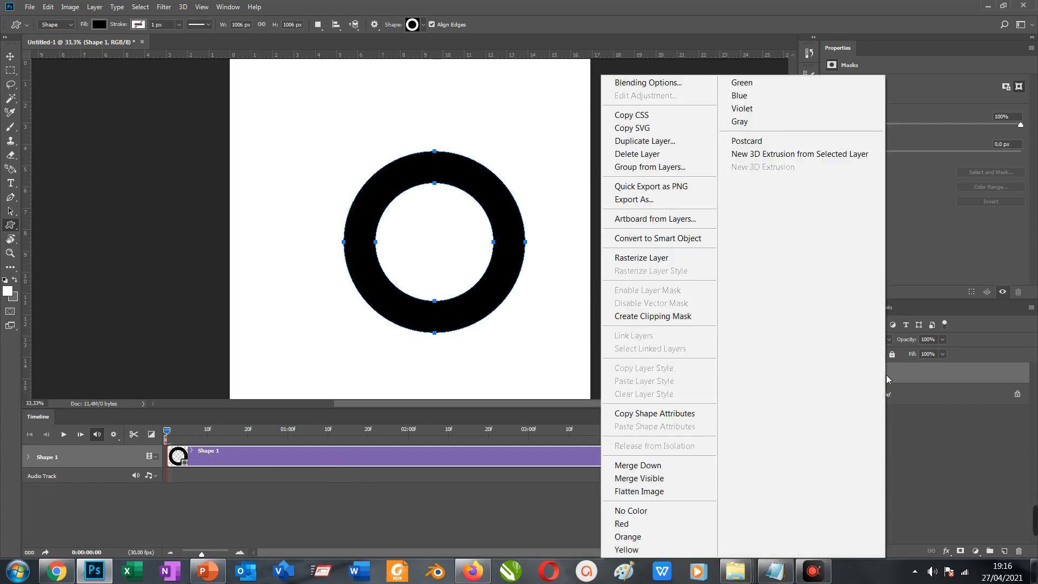
click(673, 81)
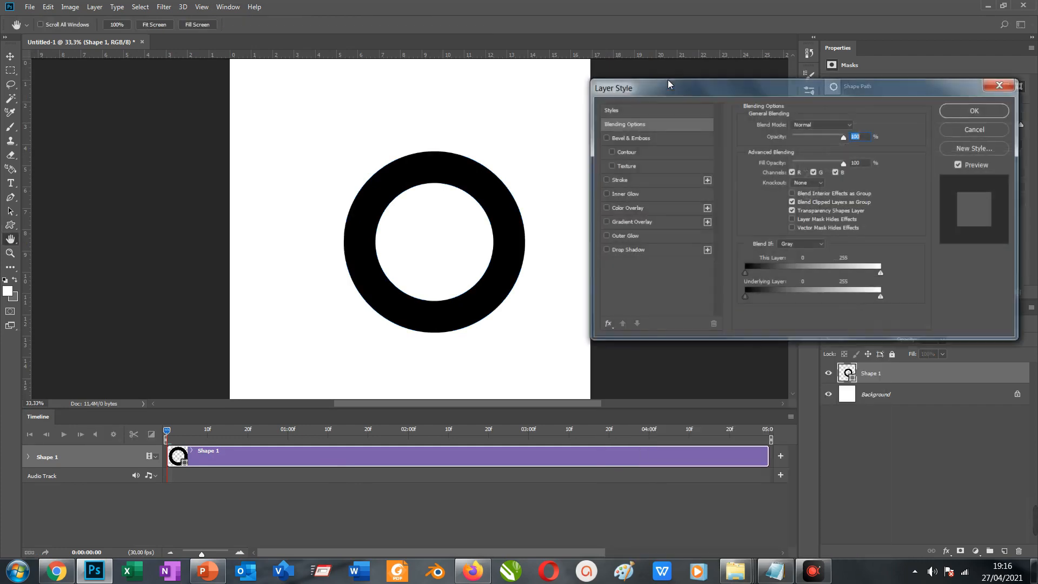
click(627, 222)
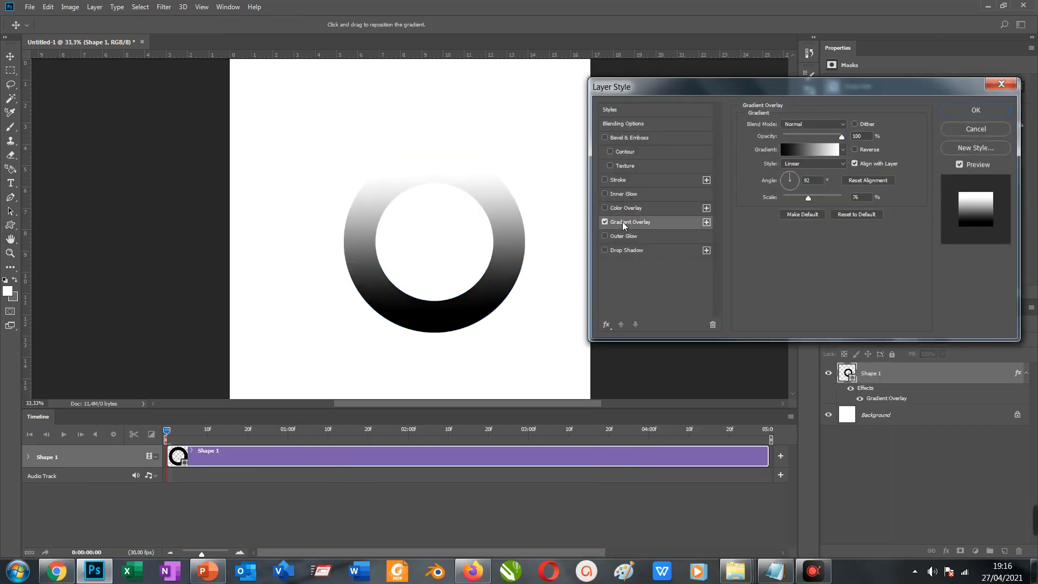
click(832, 164)
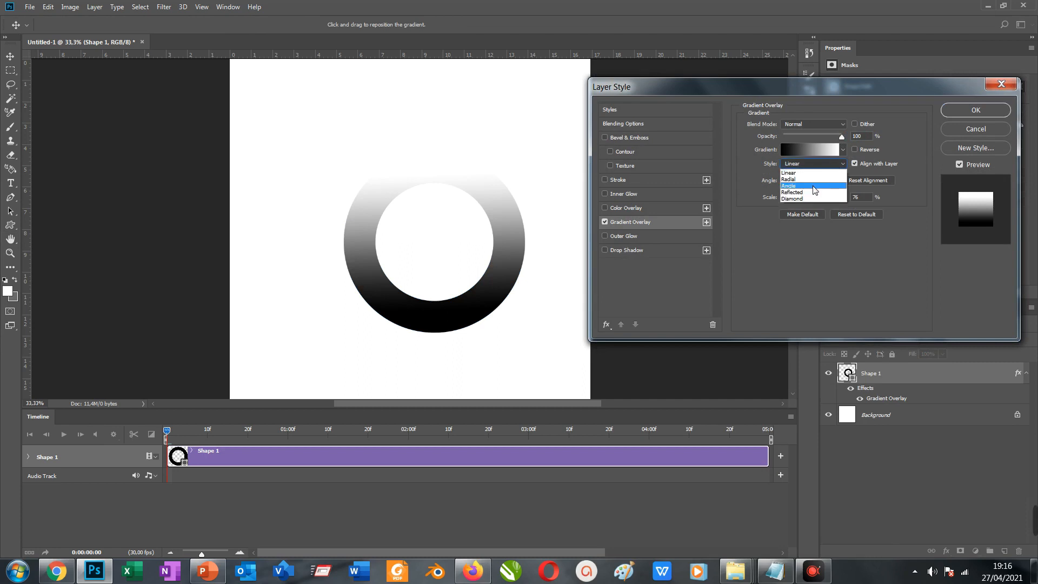
click(811, 185)
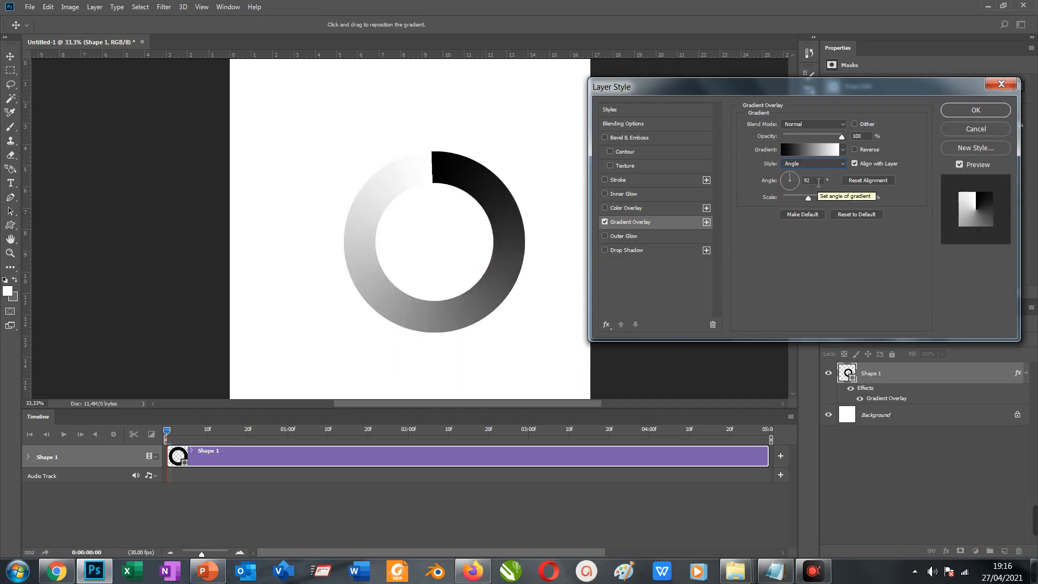
Add two white colour stops to the overlay's gradient, at locations 30% and 40%.
click(828, 149)
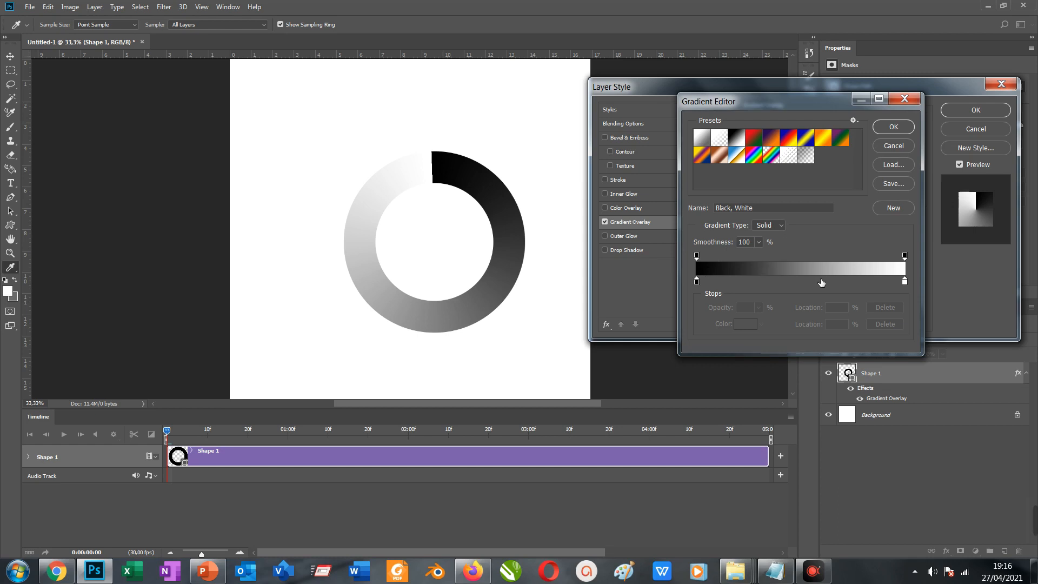
click(905, 281)
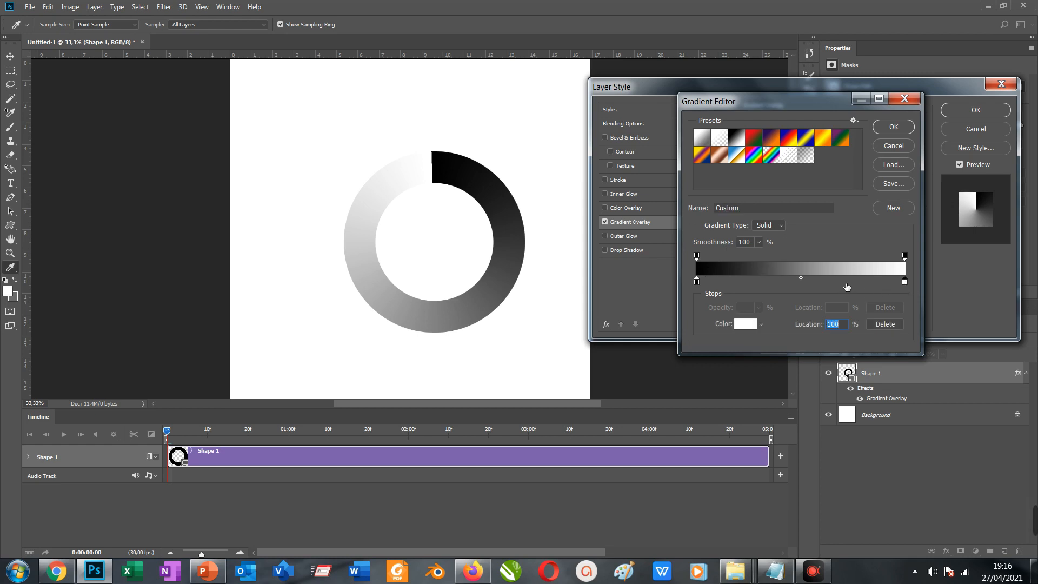
click(782, 280)
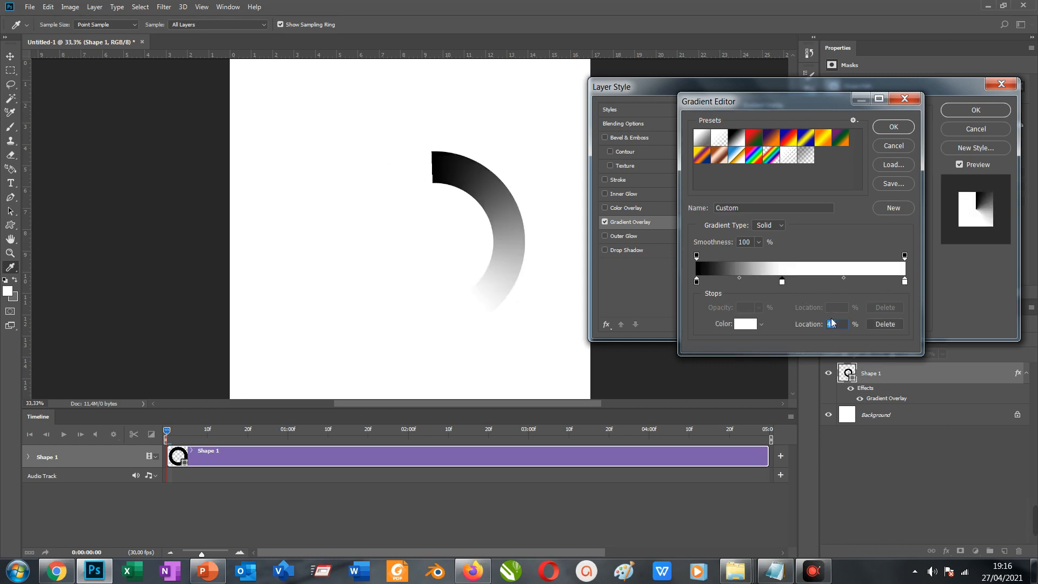
text(30)
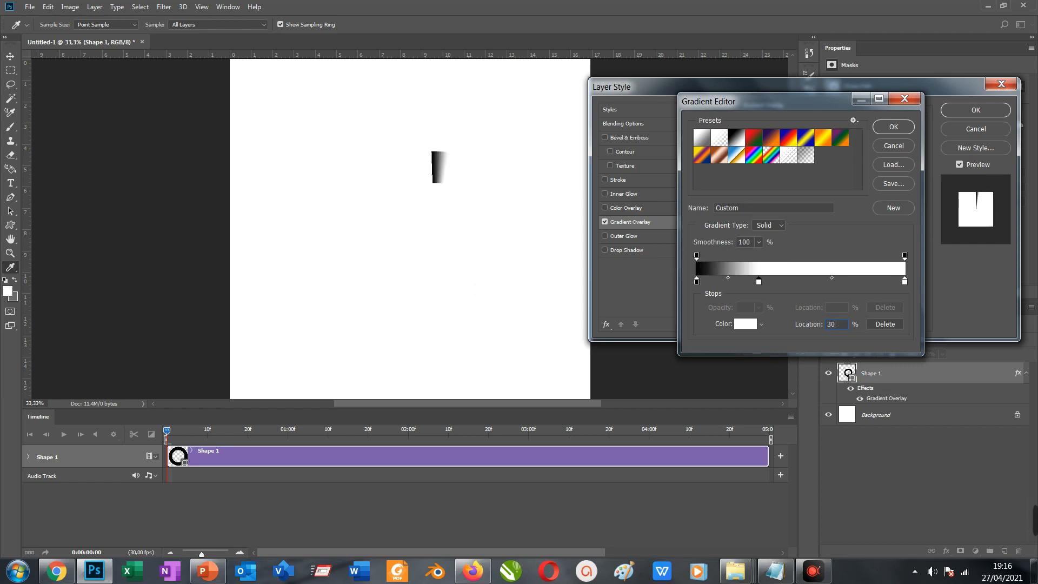
click(790, 281)
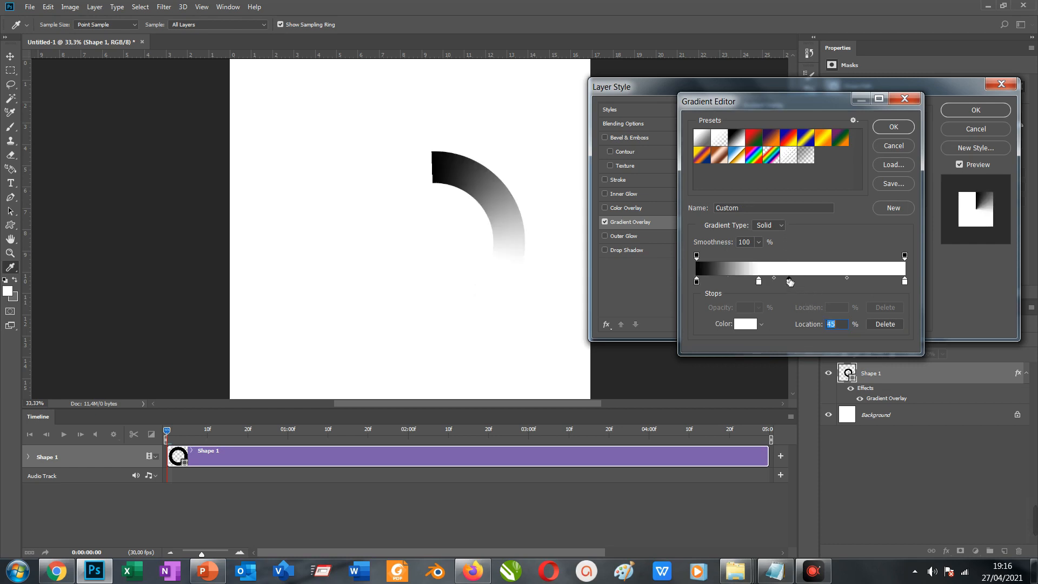
text(40)
Set the colour of the gradient's 30% stop to red (ff0000).
click(745, 323)
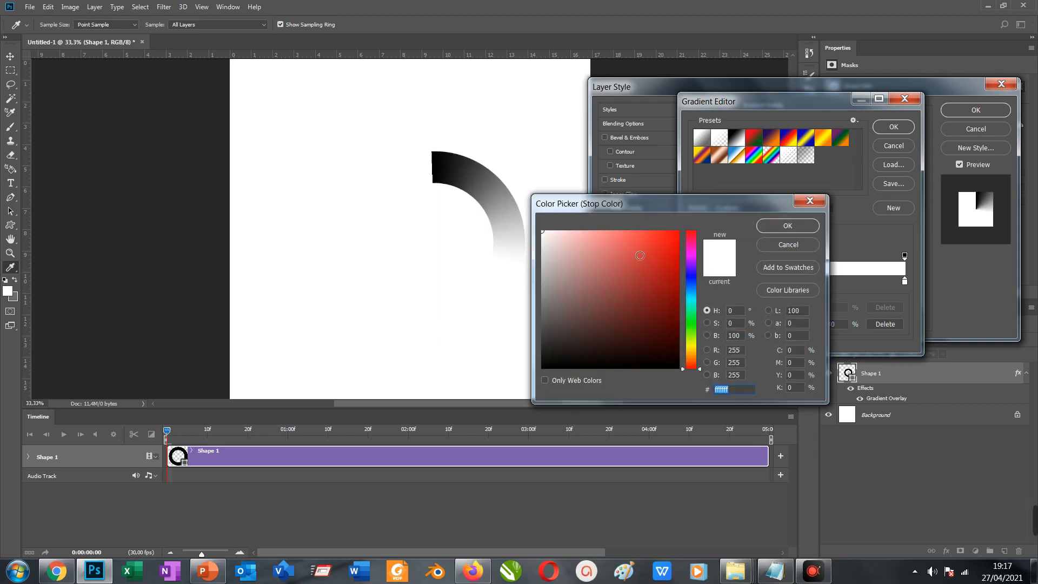
text(ff0000)
click(771, 225)
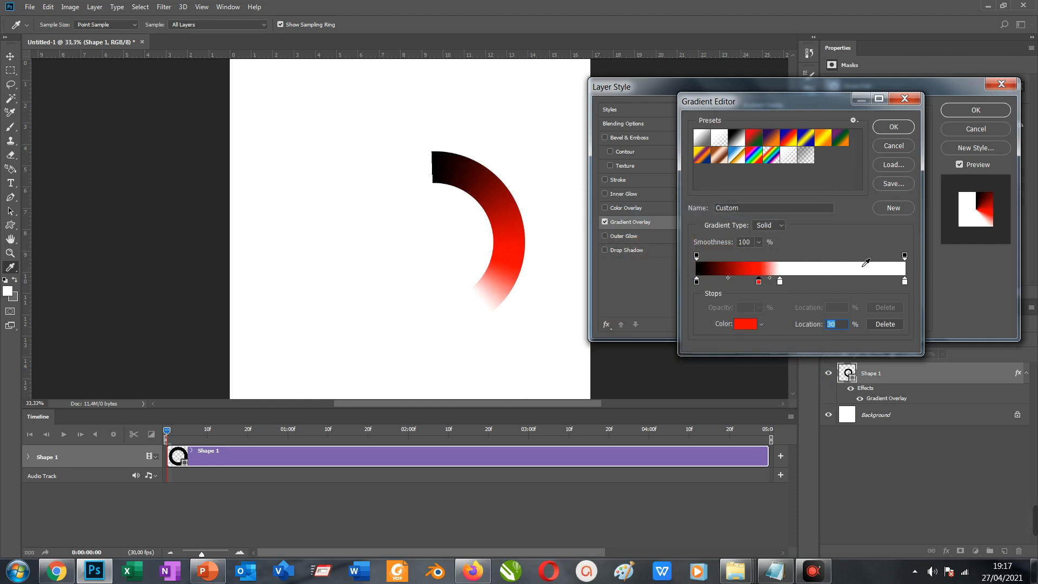
Recolour the gradient's 40% and 100% stops with black sampled from the start of the gradient.
click(780, 282)
click(703, 266)
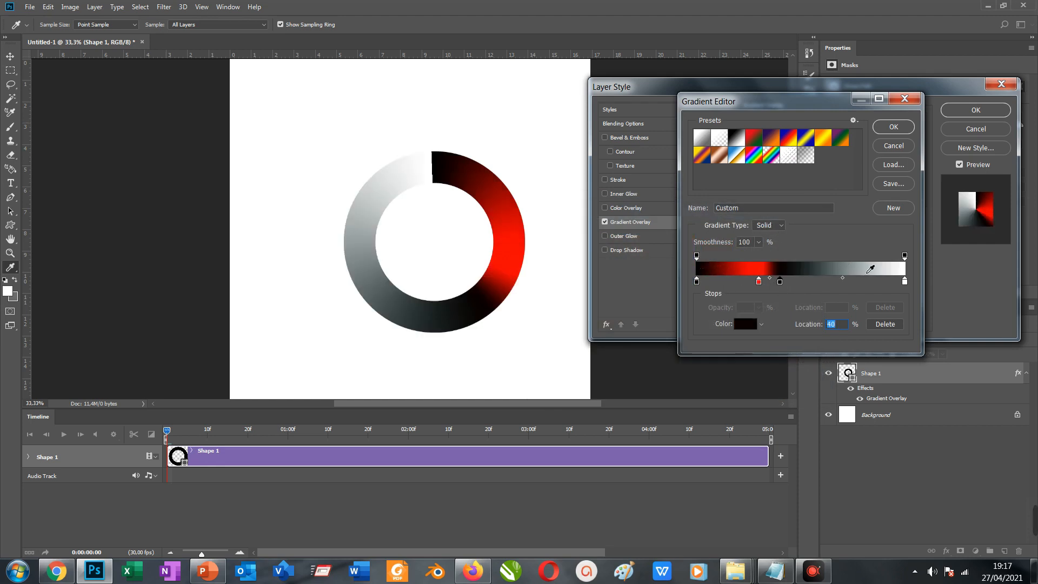
click(904, 281)
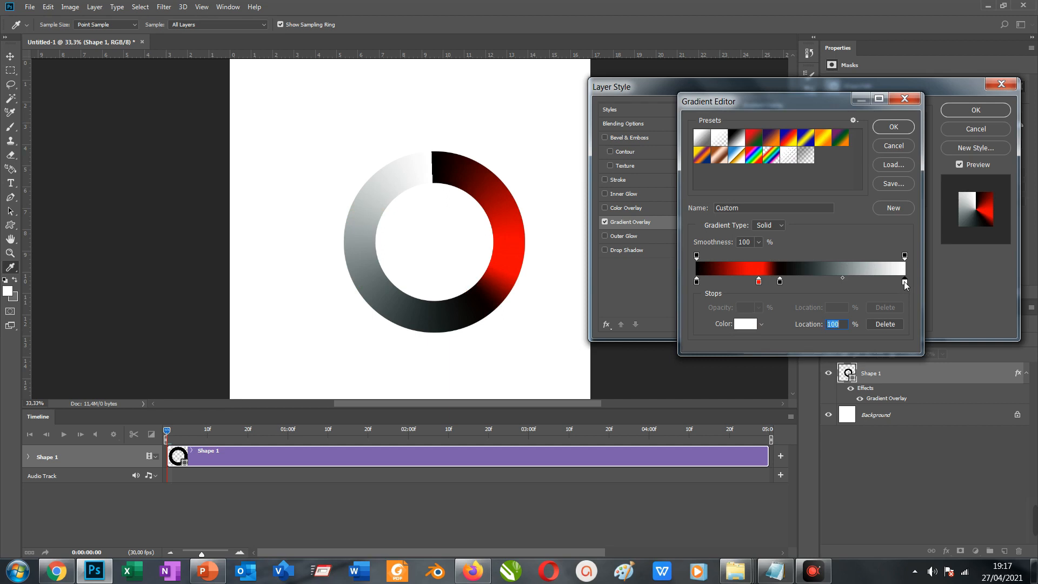
click(702, 267)
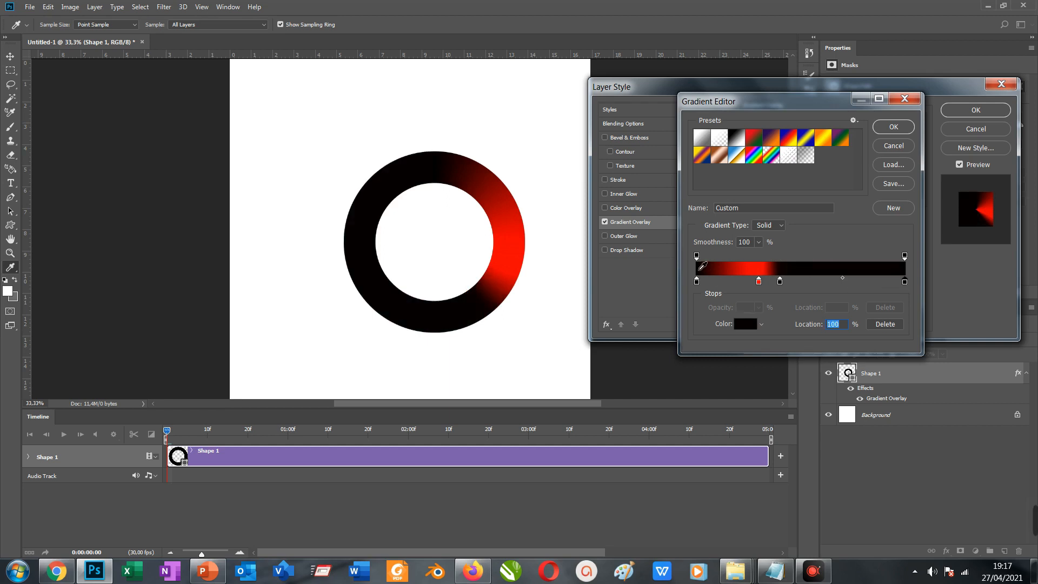
Set the gradient overlay's angle to 90° and add an Inner Glow to the ring with Overlay blend mode and 100% opacity.
click(906, 130)
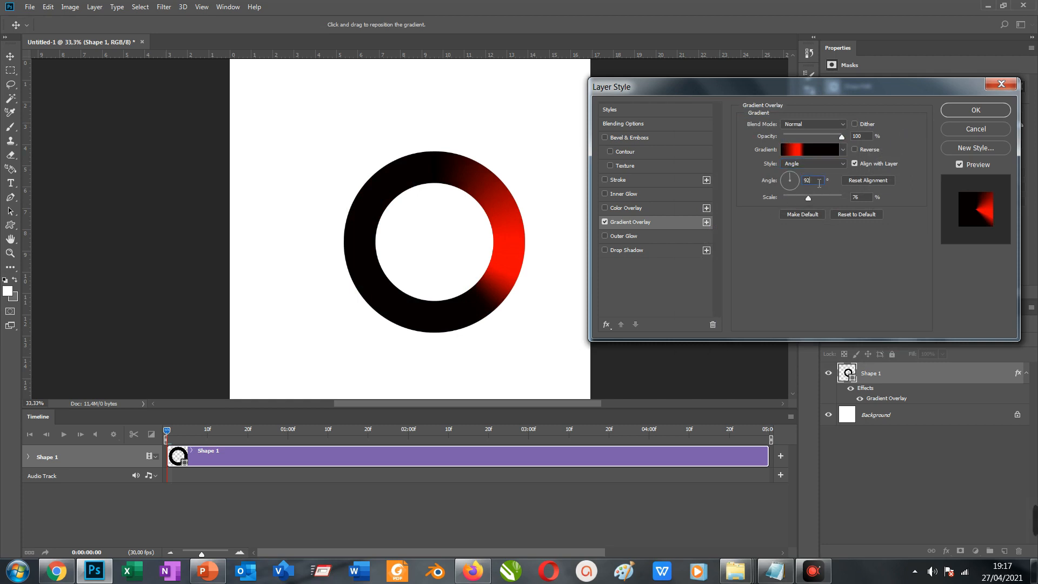
text(90)
click(624, 194)
click(811, 124)
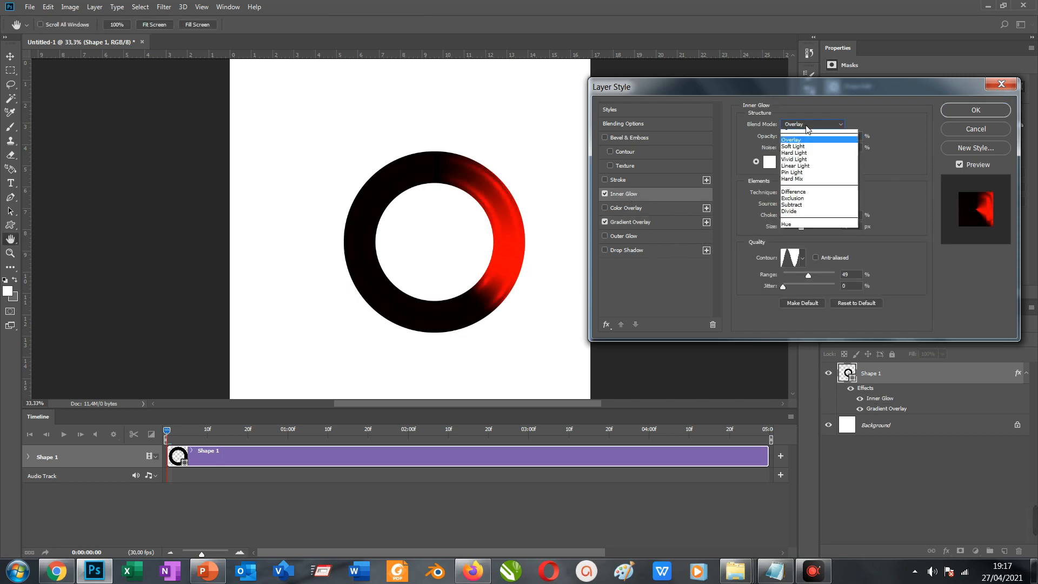
click(793, 234)
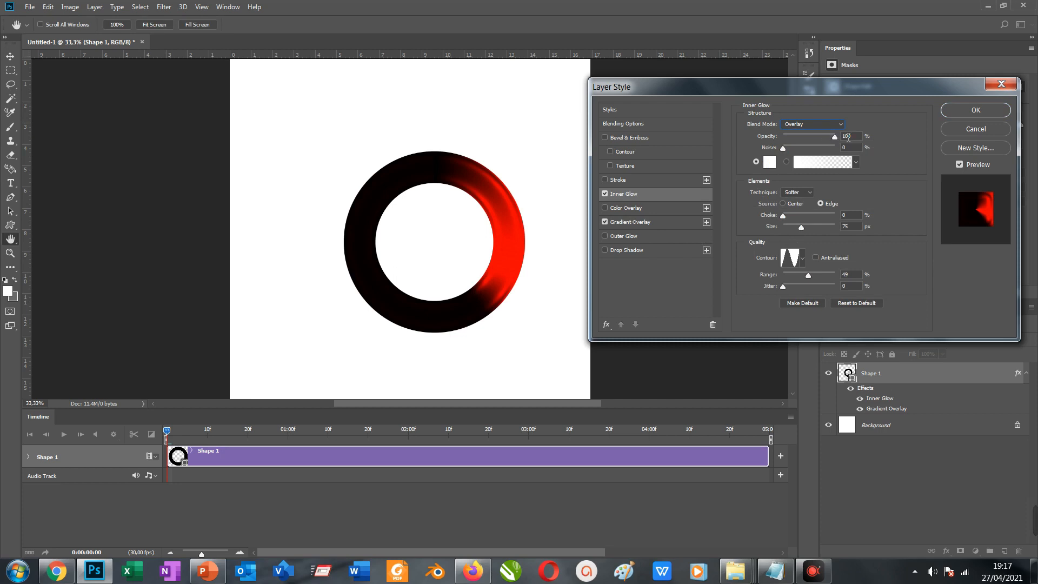
drag(848, 137, 838, 136)
click(802, 258)
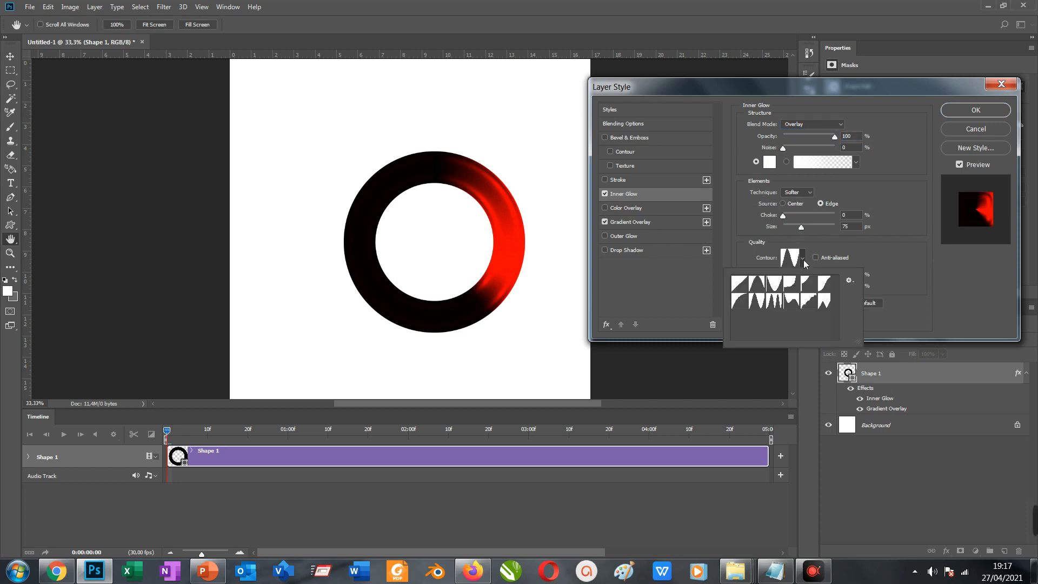
double_click(756, 303)
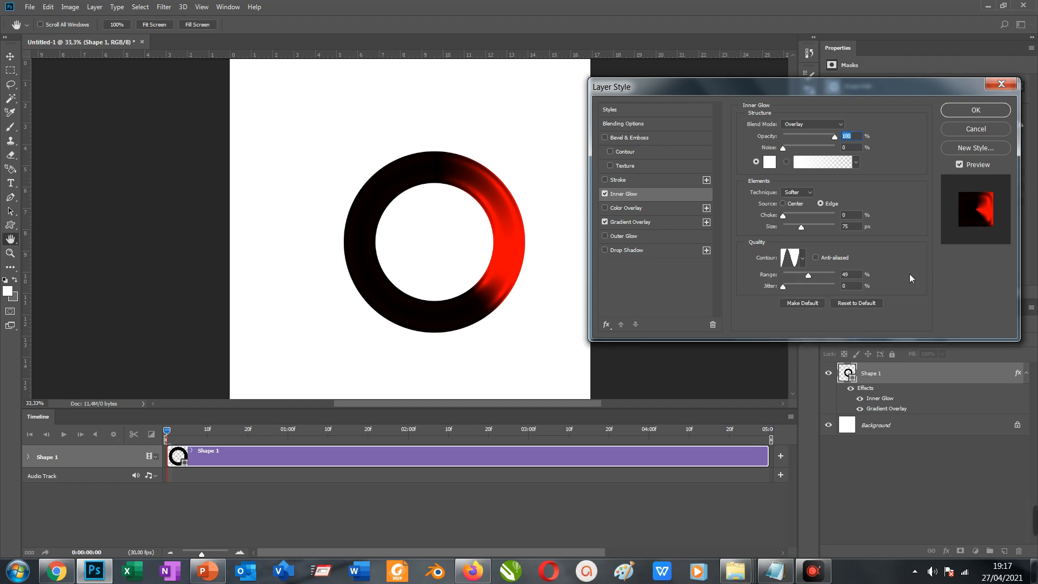
click(975, 110)
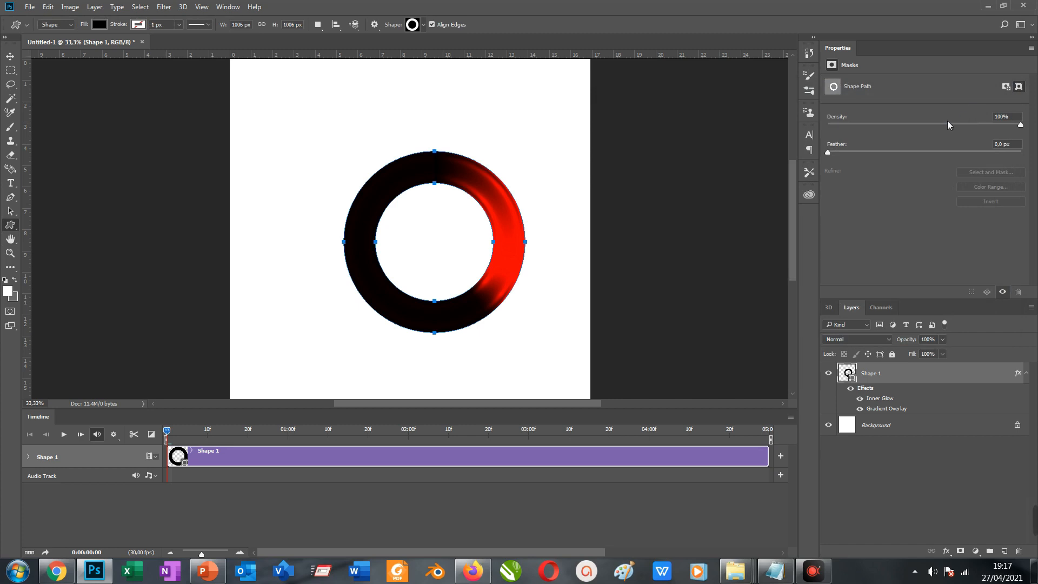
Enable Style keyframing for the Shape 1 track with a first keyframe at the start of the timeline.
click(28, 457)
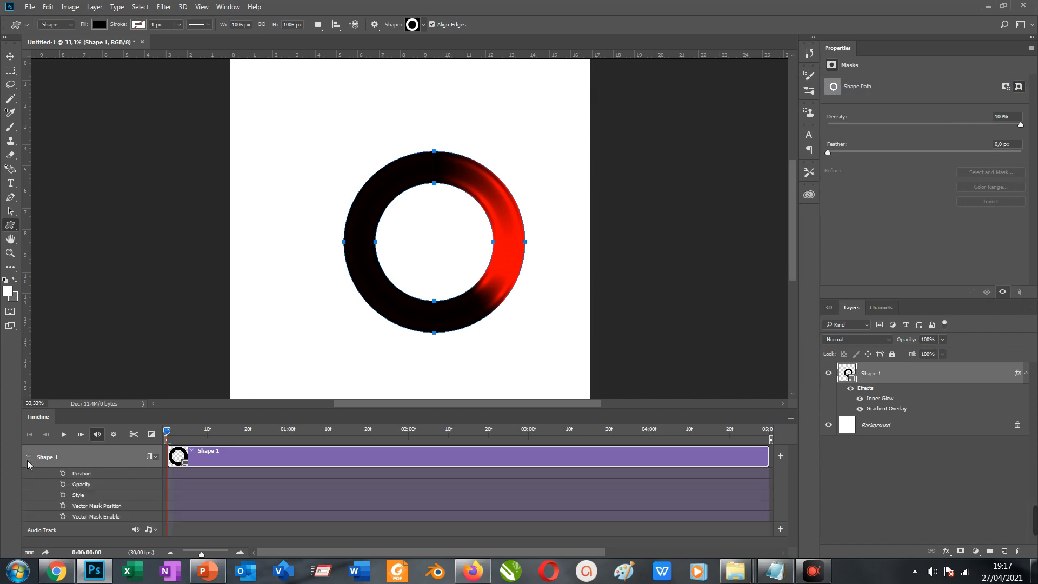
click(63, 495)
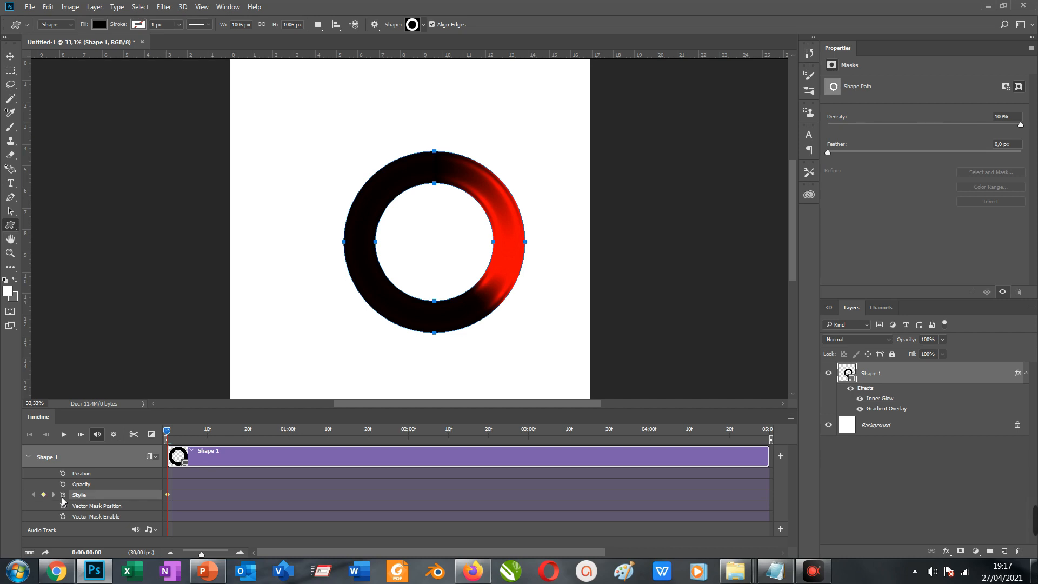
double_click(870, 392)
click(666, 224)
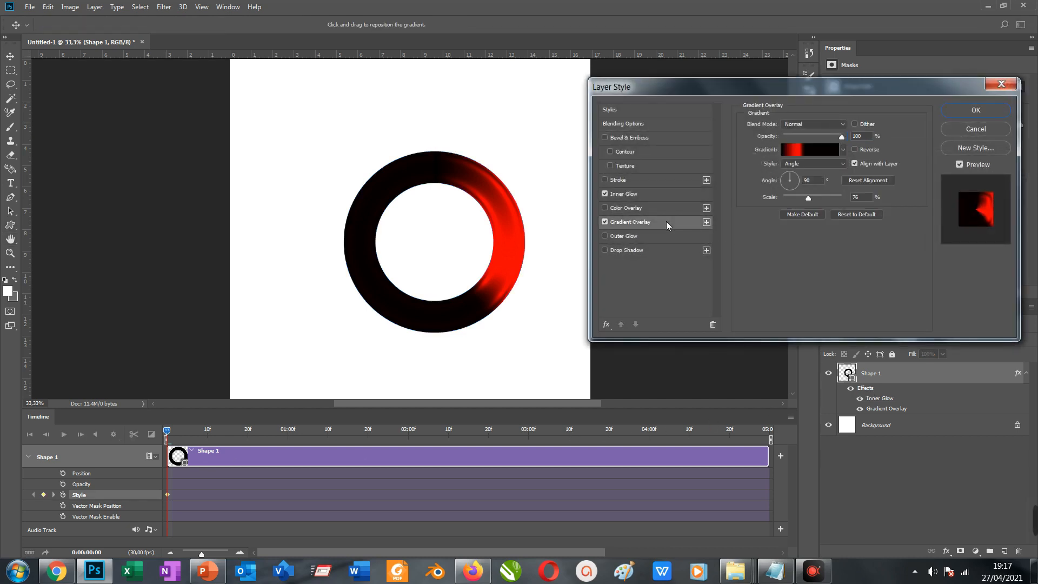
click(955, 132)
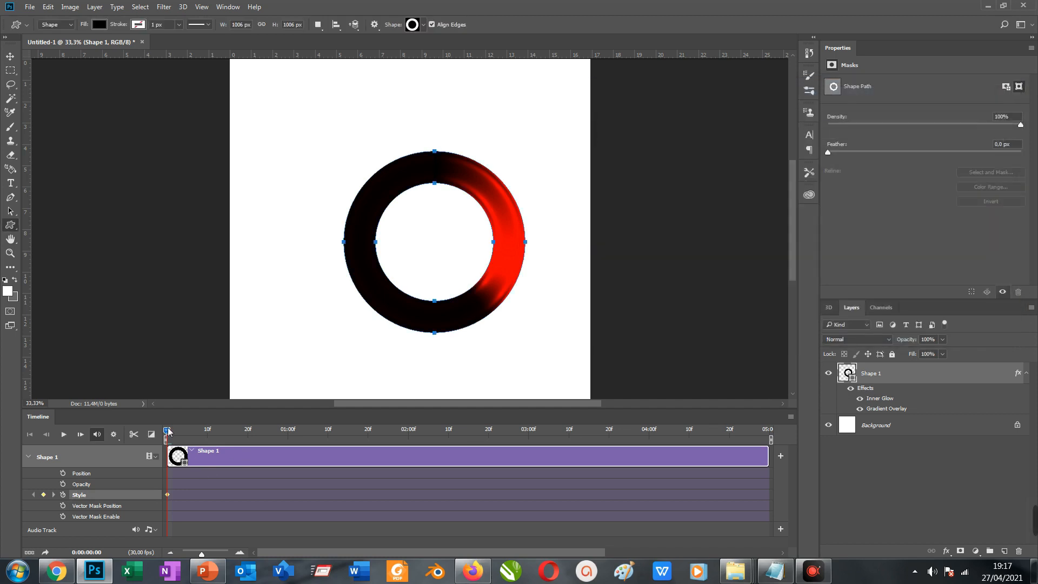
Add a Style keyframe at frame 10 with the ring's Gradient Overlay angle set to -90°.
drag(168, 431, 206, 431)
double_click(867, 388)
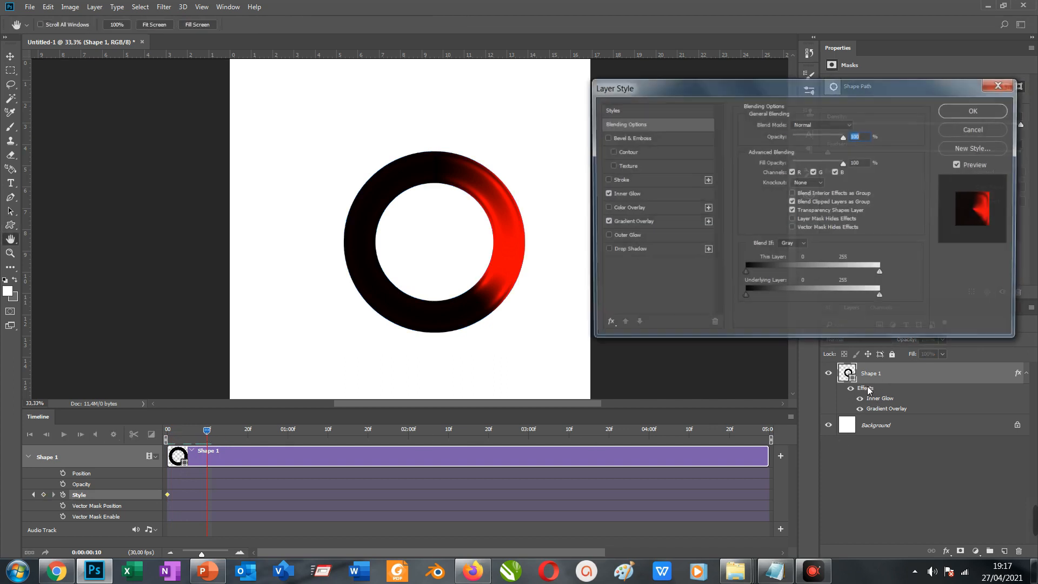
click(644, 222)
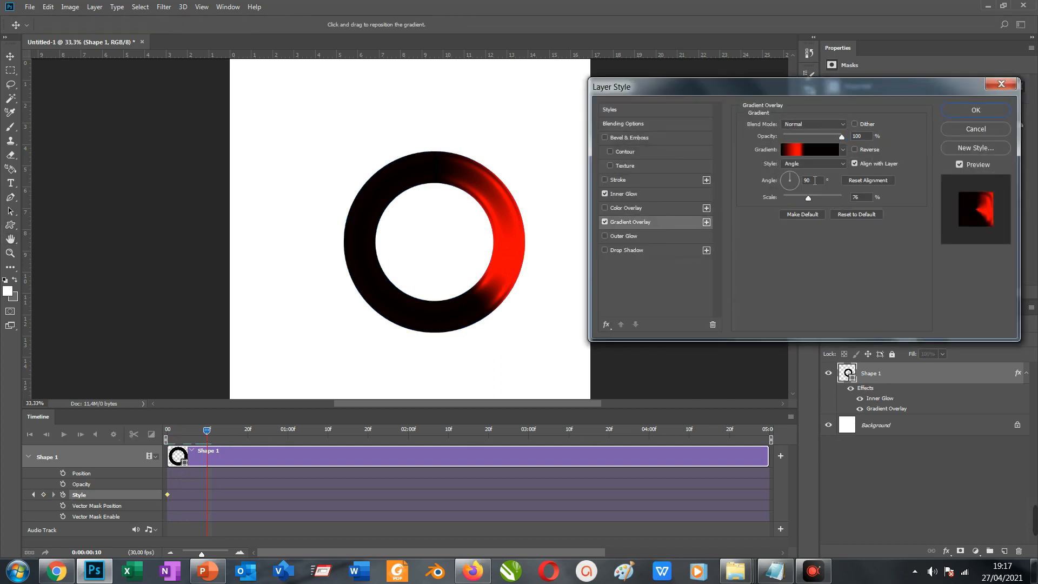
text(-90)
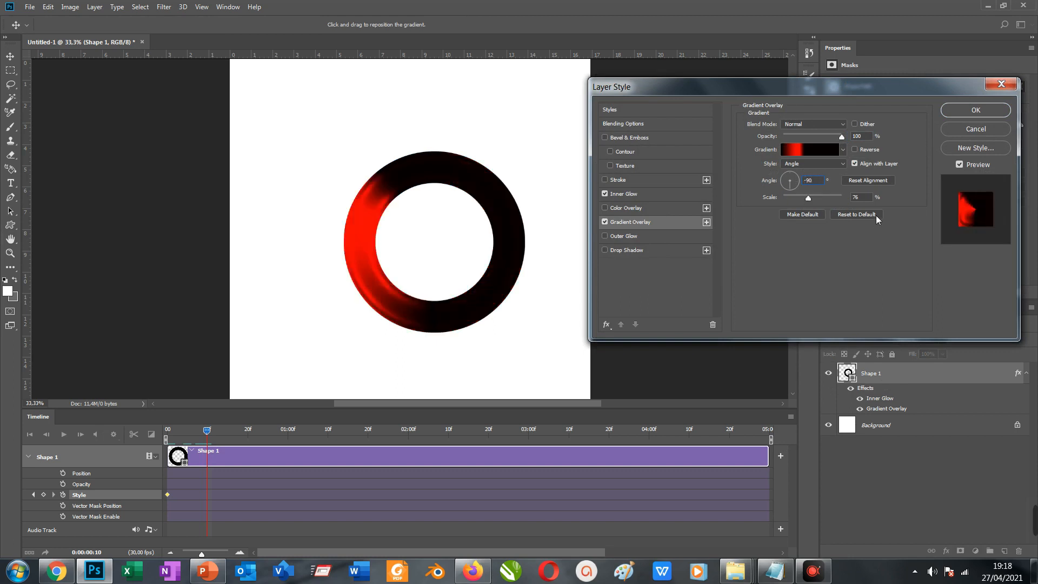
click(975, 110)
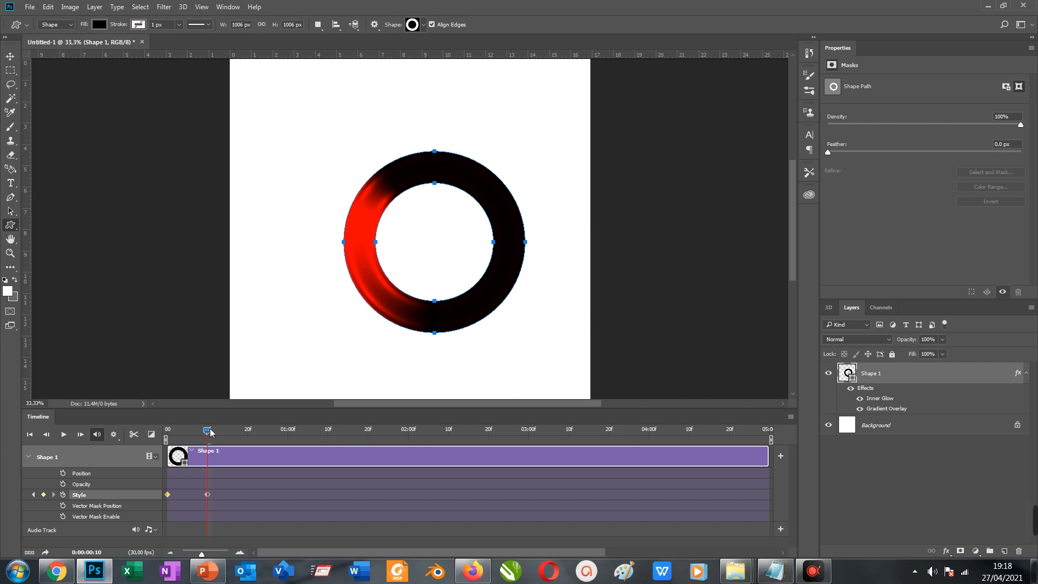
Add a Style keyframe at frame 20 with the ring's Gradient Overlay angle set to 89°.
drag(207, 430, 248, 432)
double_click(861, 387)
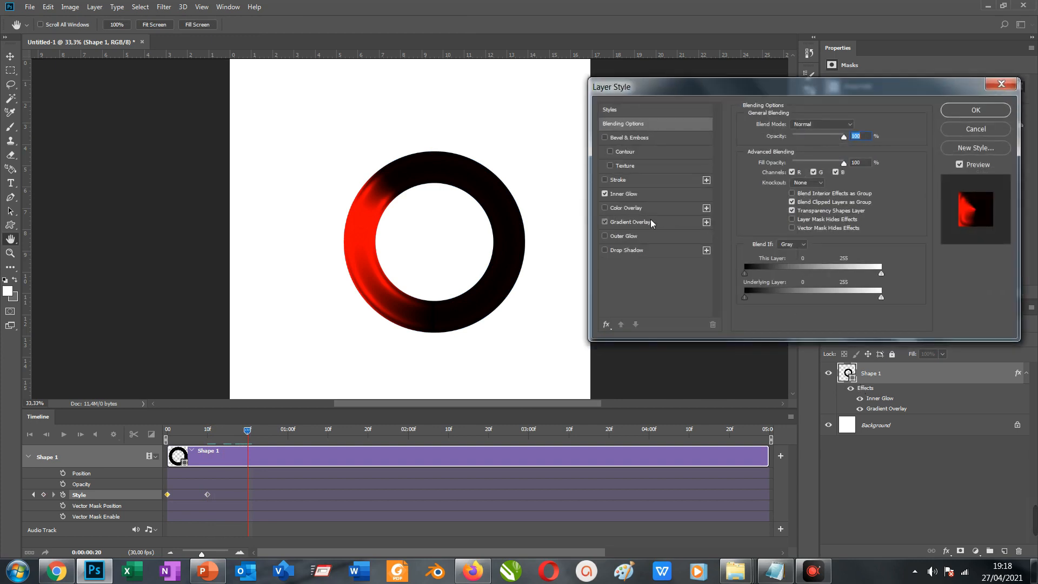
click(650, 220)
click(809, 180)
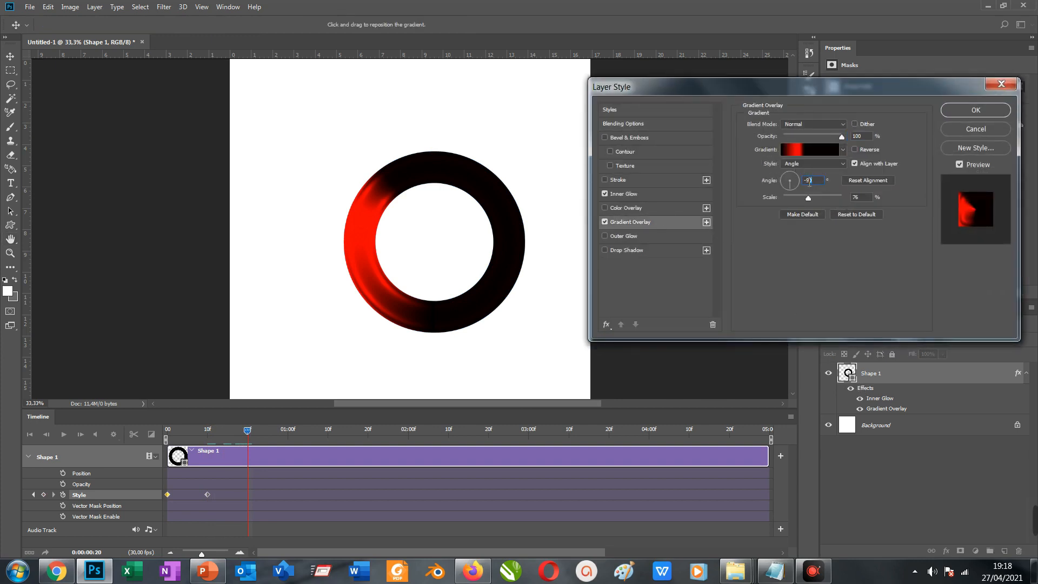
text(89)
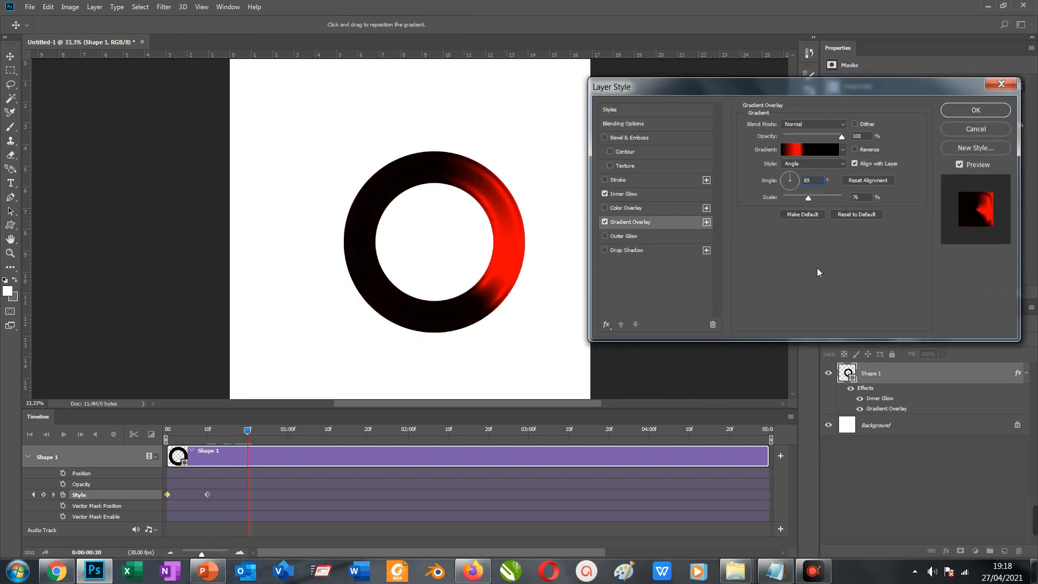
click(970, 106)
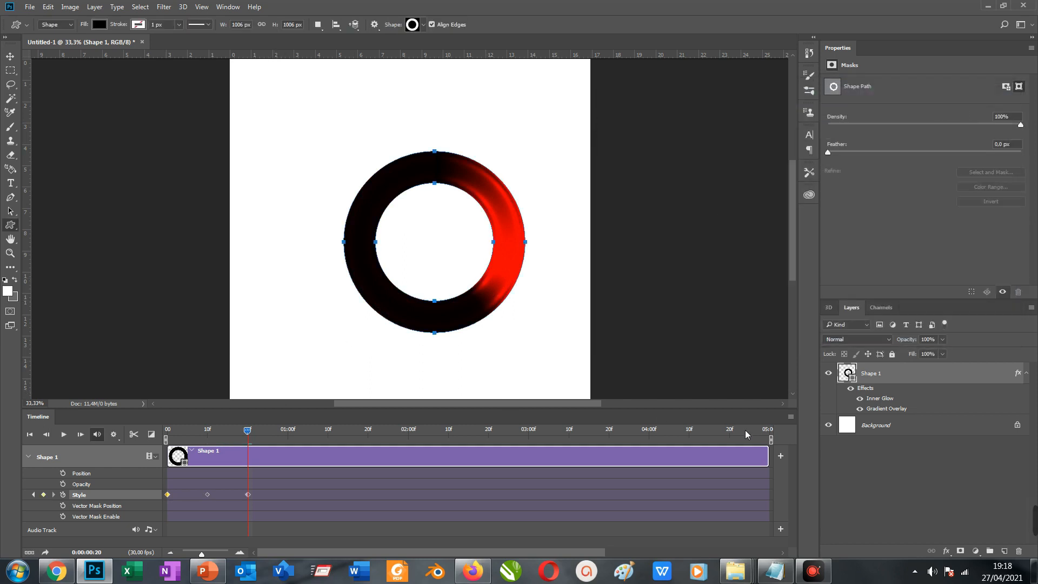
Shorten the timeline's work area to end at frame 20 and preview the looping animation.
drag(771, 440, 253, 467)
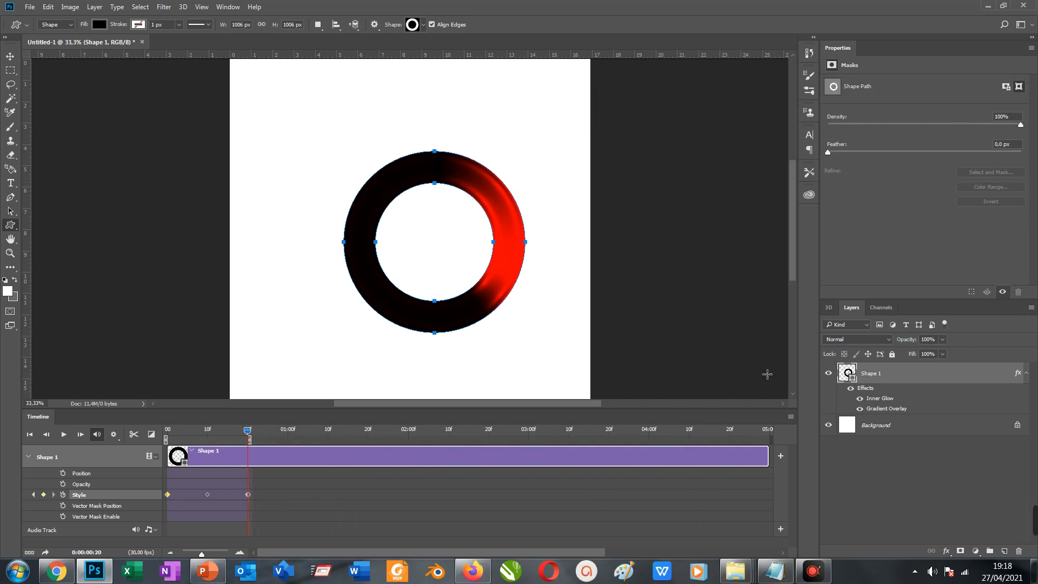
click(791, 418)
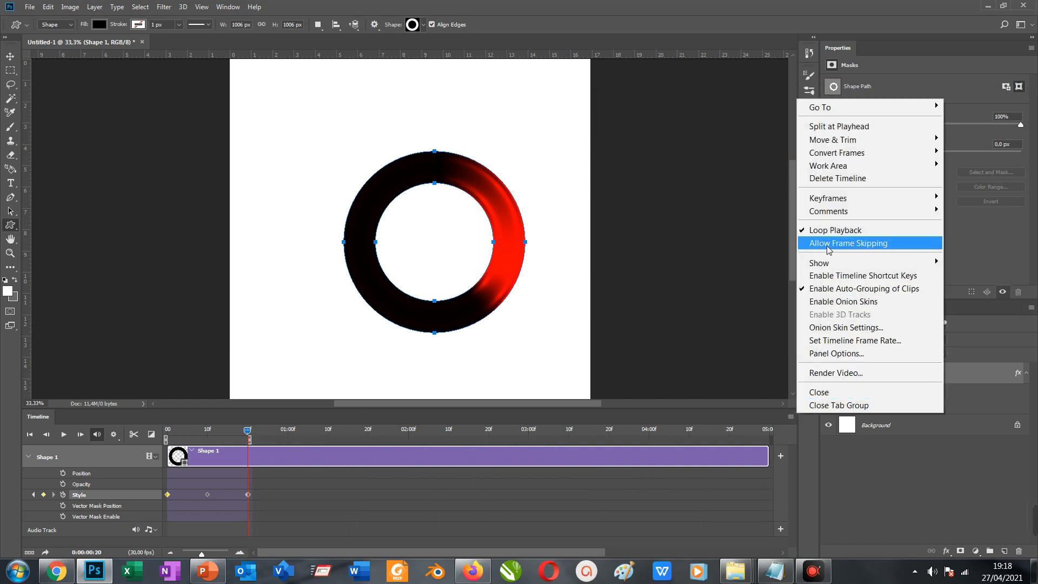
click(685, 493)
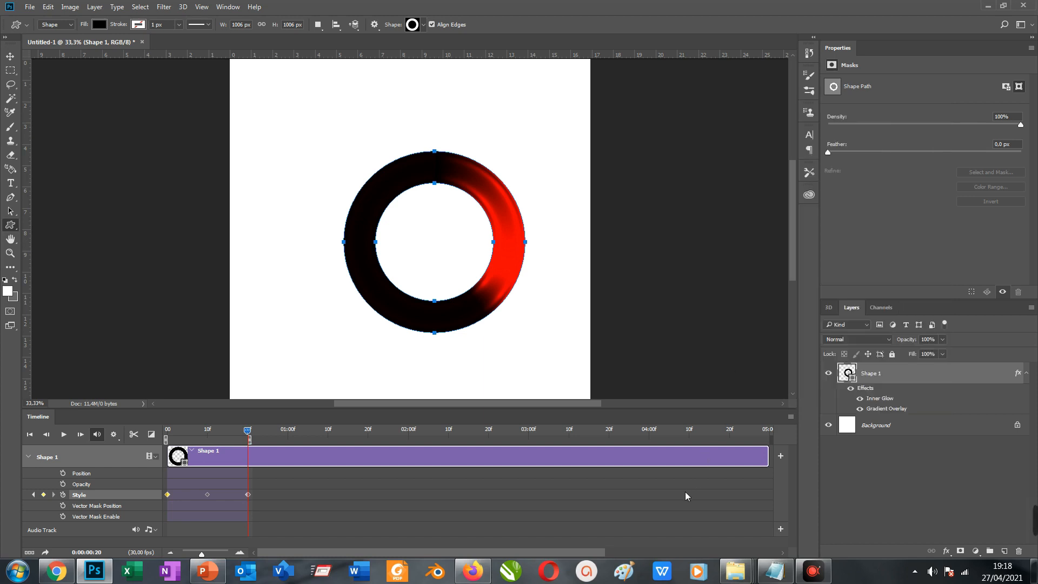
click(61, 434)
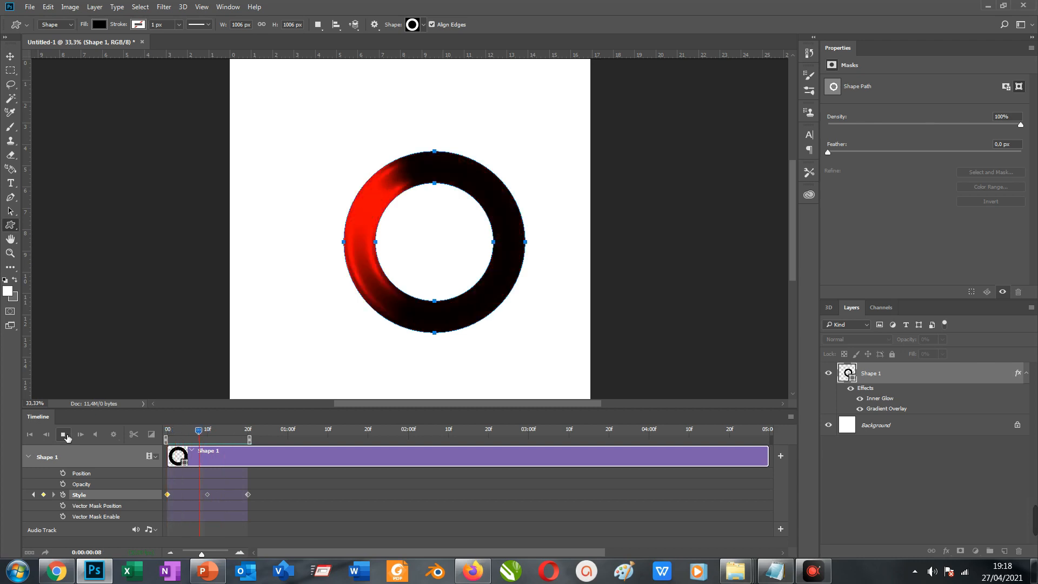
click(67, 438)
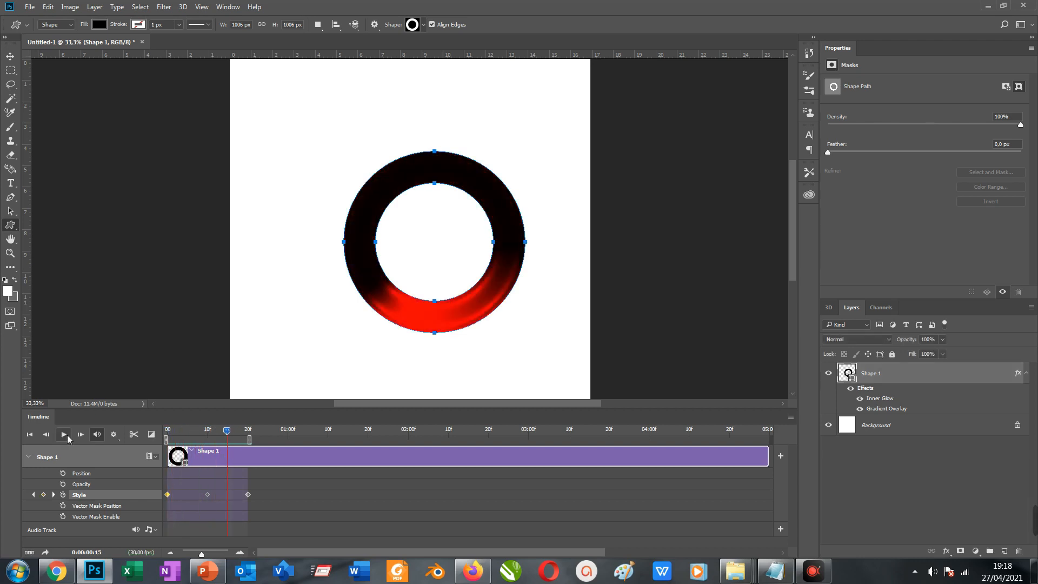
Create a new layer group and move the Shape 1 layer into it.
click(986, 549)
click(865, 394)
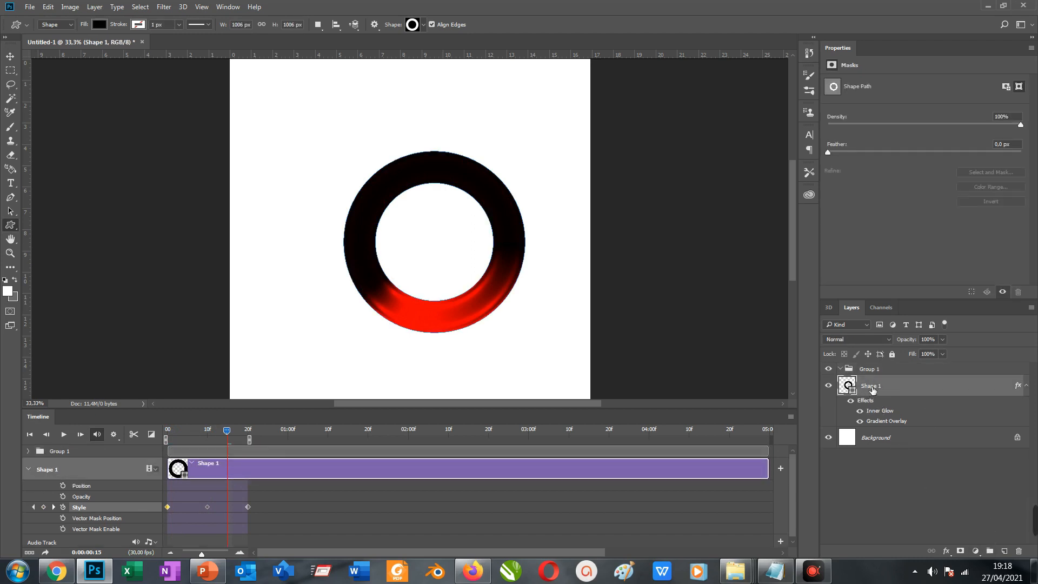
drag(872, 390, 872, 372)
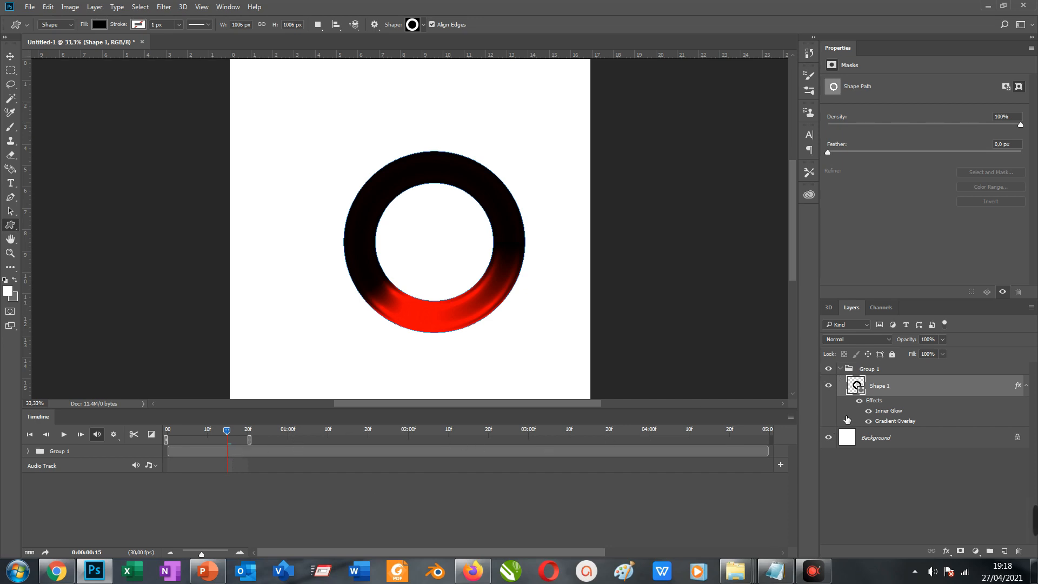
Add a Pattern Overlay effect to the Group 1 layer group.
click(872, 372)
right_click(872, 370)
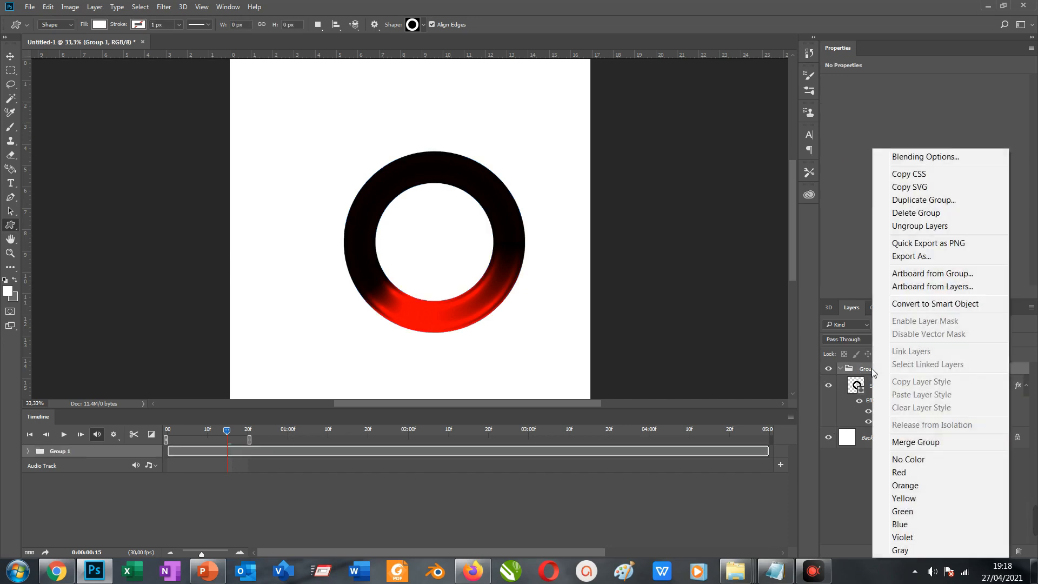
click(922, 153)
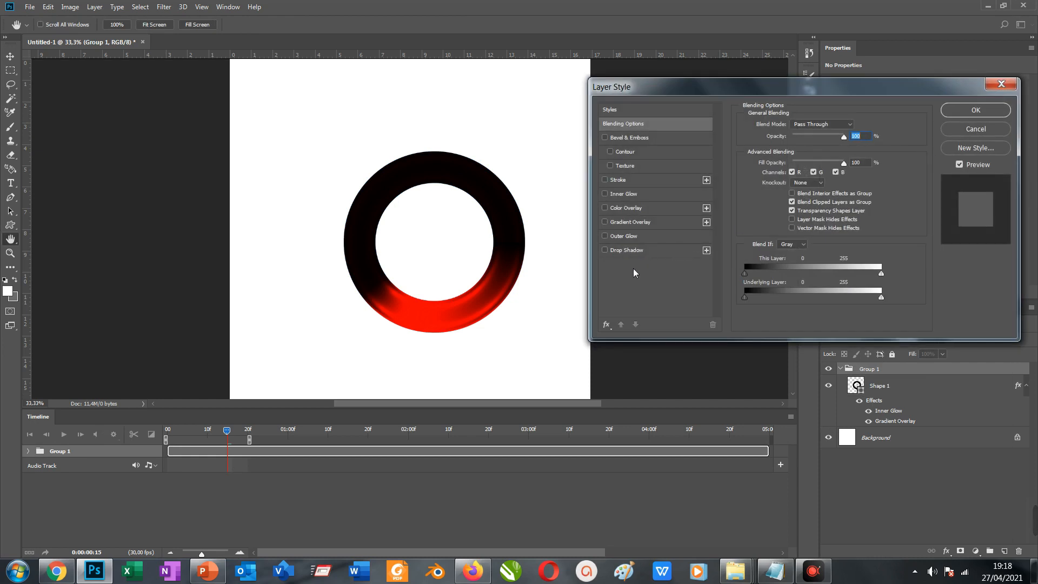
click(607, 326)
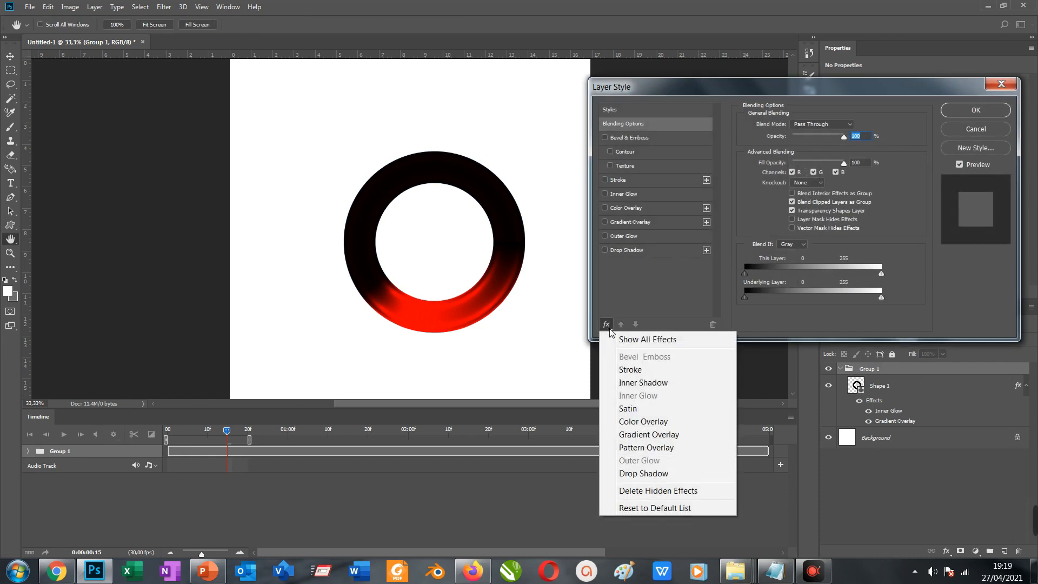
click(647, 447)
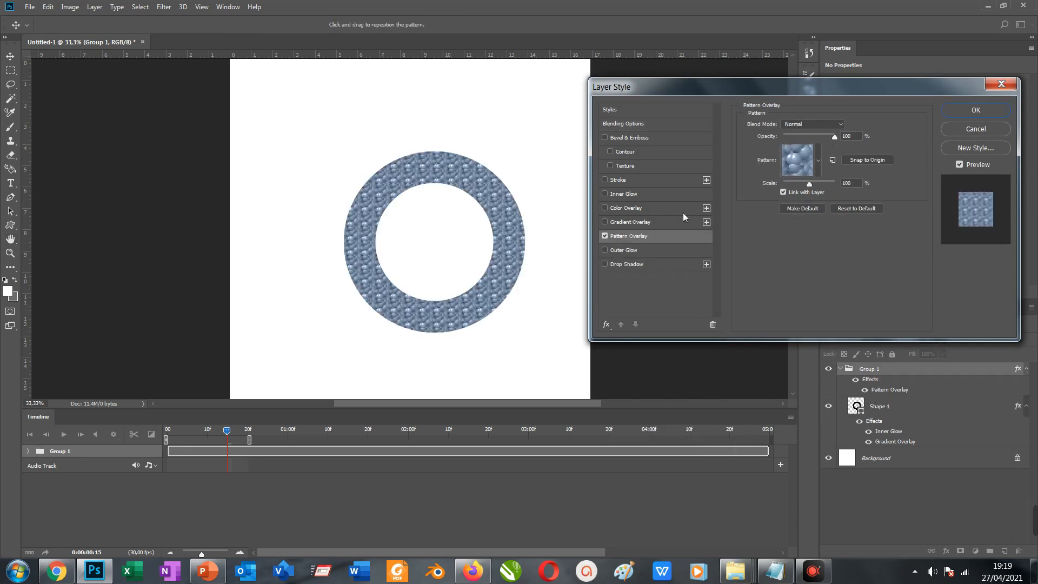
Choose the black-and-white herringbone weave pattern for the group's Pattern Overlay and scale it to 400%.
click(817, 160)
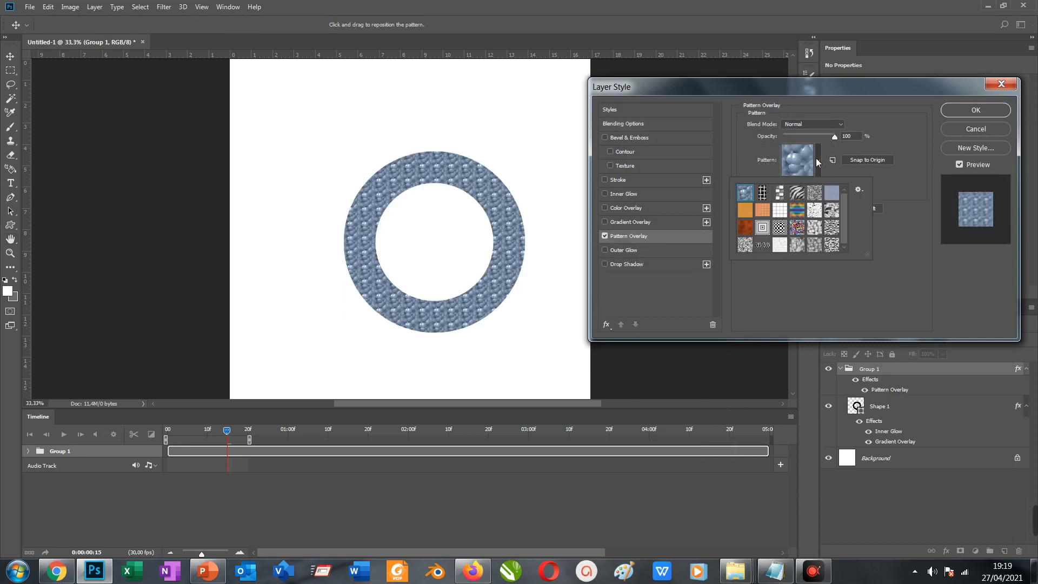
click(763, 246)
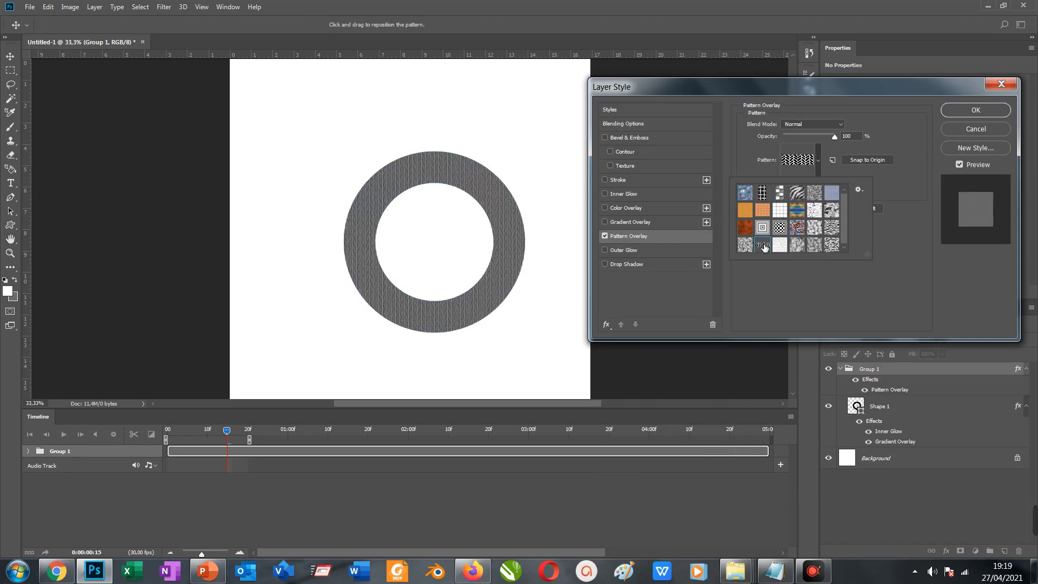
click(783, 279)
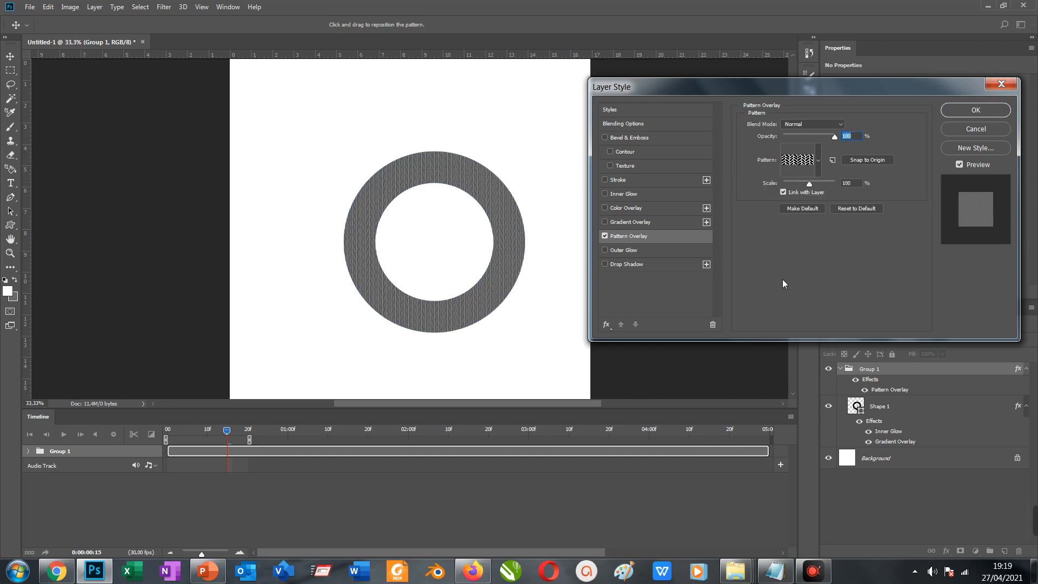
drag(809, 185, 819, 180)
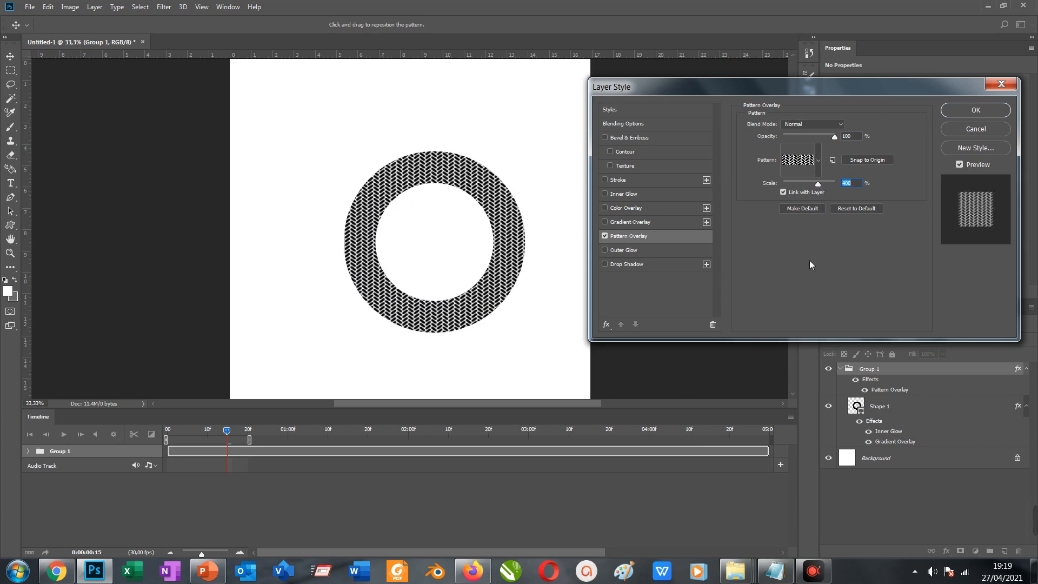
Set the blend mode of the group's Pattern Overlay to Overlay.
click(676, 242)
click(839, 125)
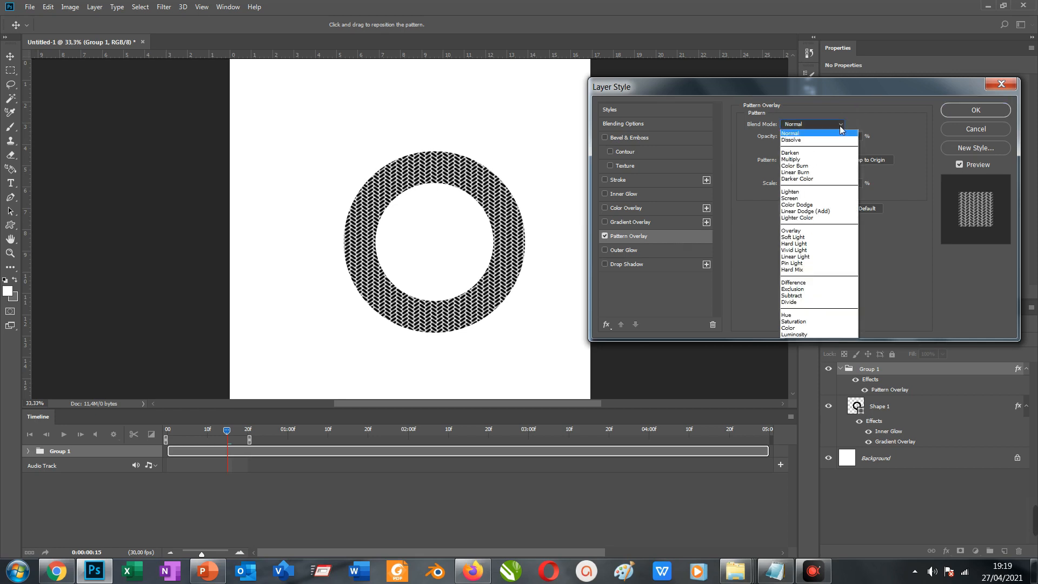
click(794, 231)
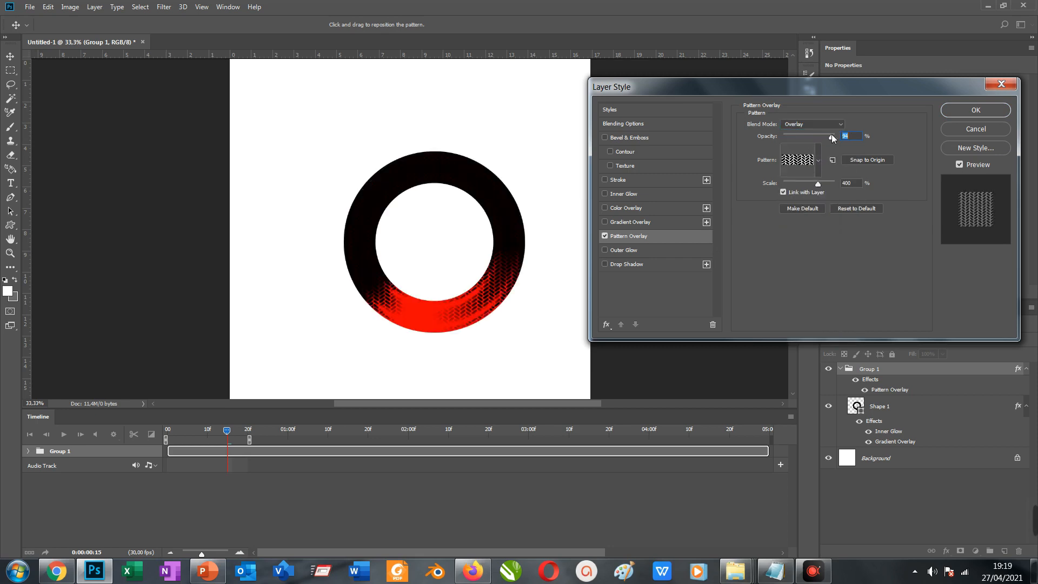
Set the group's Pattern Overlay to the Multiply blend mode at roughly half opacity, apply the style and preview the animation.
click(813, 125)
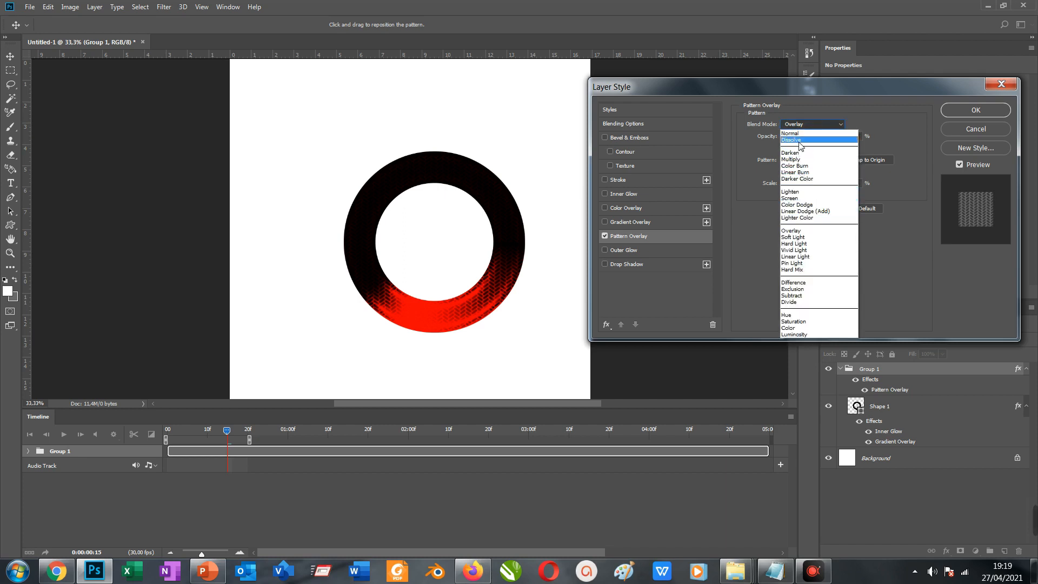
click(797, 160)
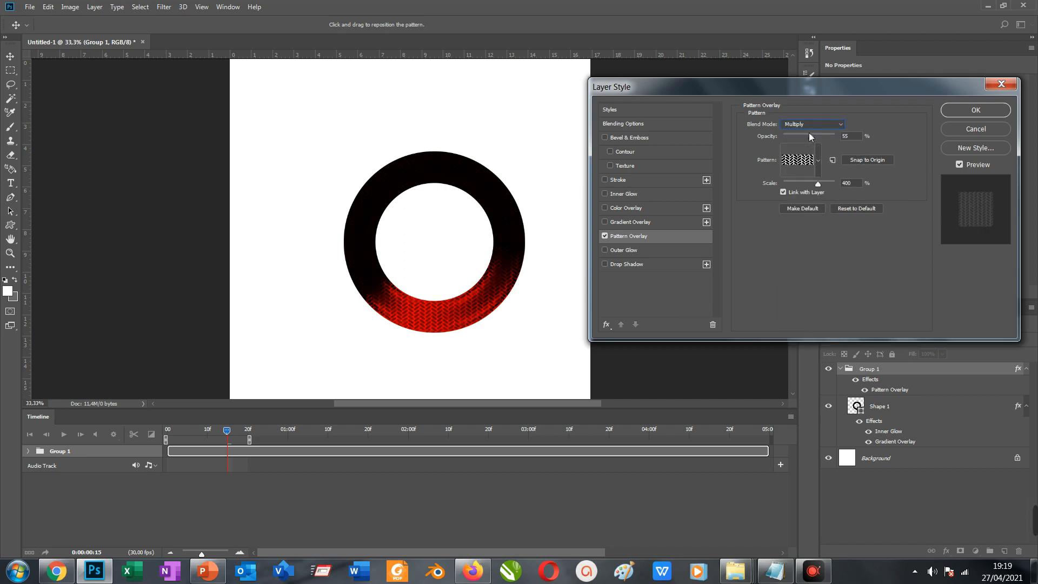
drag(810, 137, 806, 137)
click(962, 113)
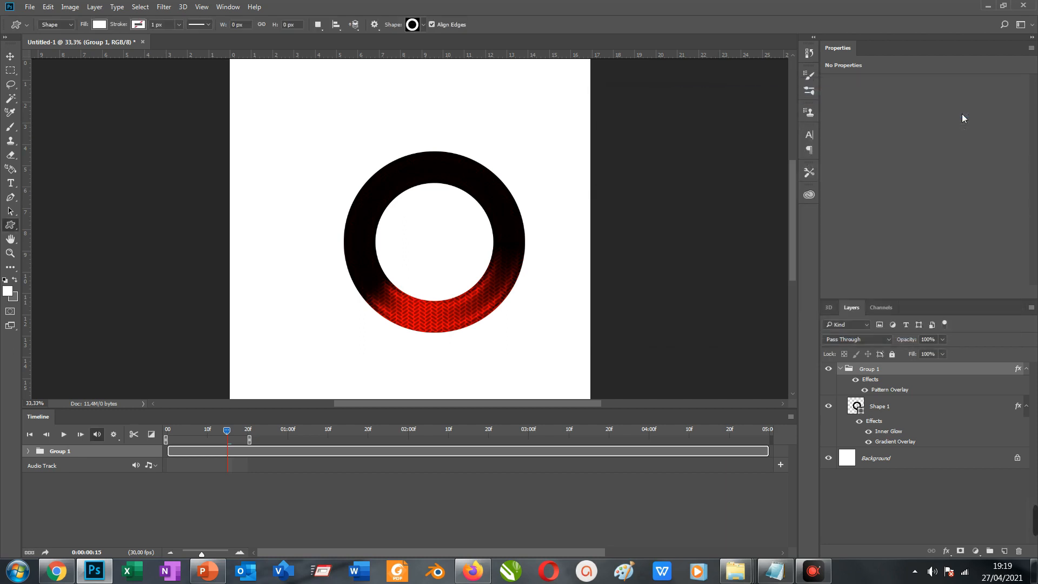
click(63, 434)
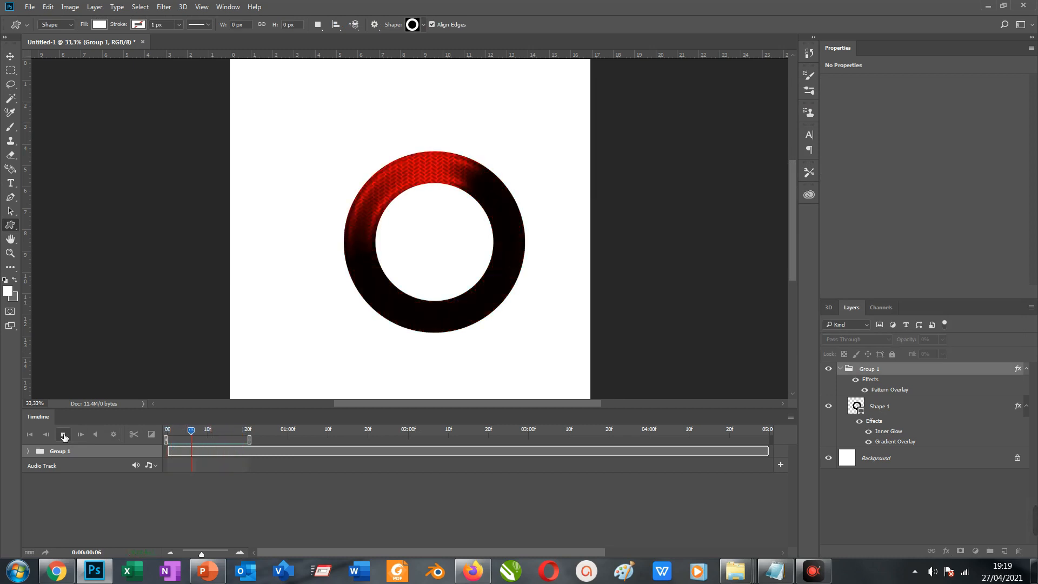
click(63, 435)
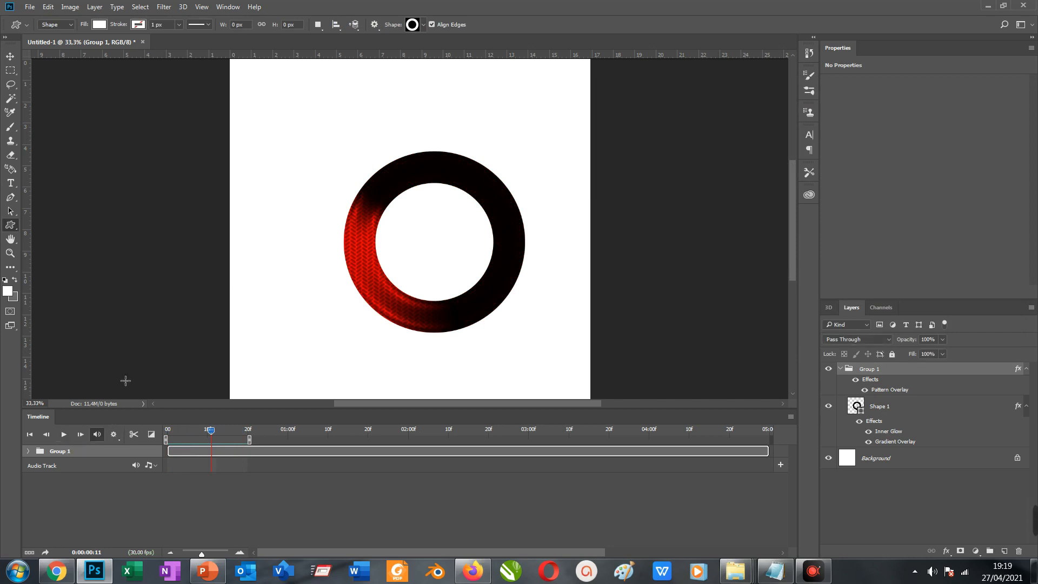
Choose a dark grey background colour and fill the Background layer with it.
click(916, 458)
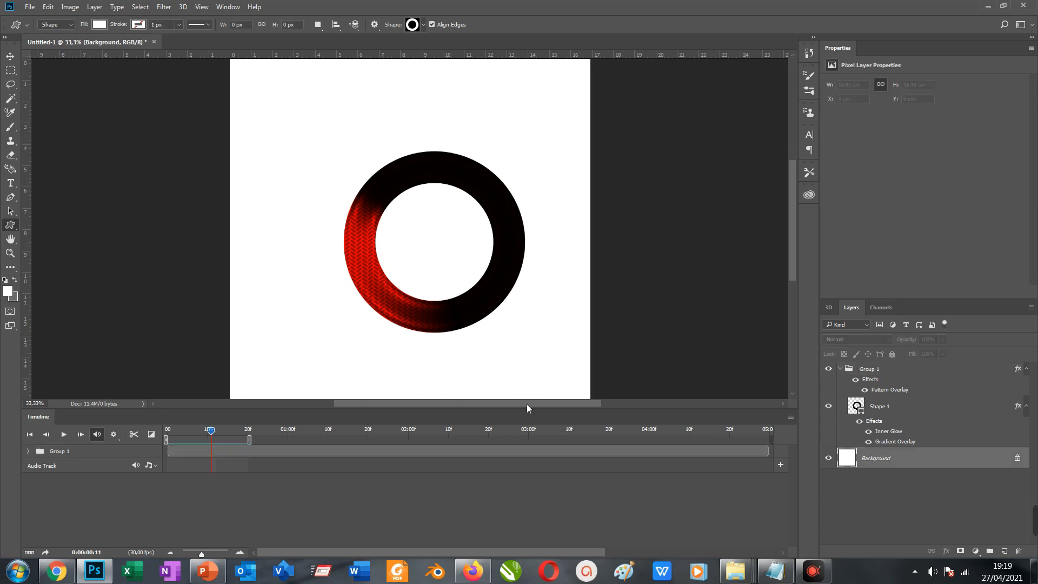
click(15, 299)
drag(550, 320, 539, 332)
click(766, 230)
key(u)
key(ctrl+BackSpace)
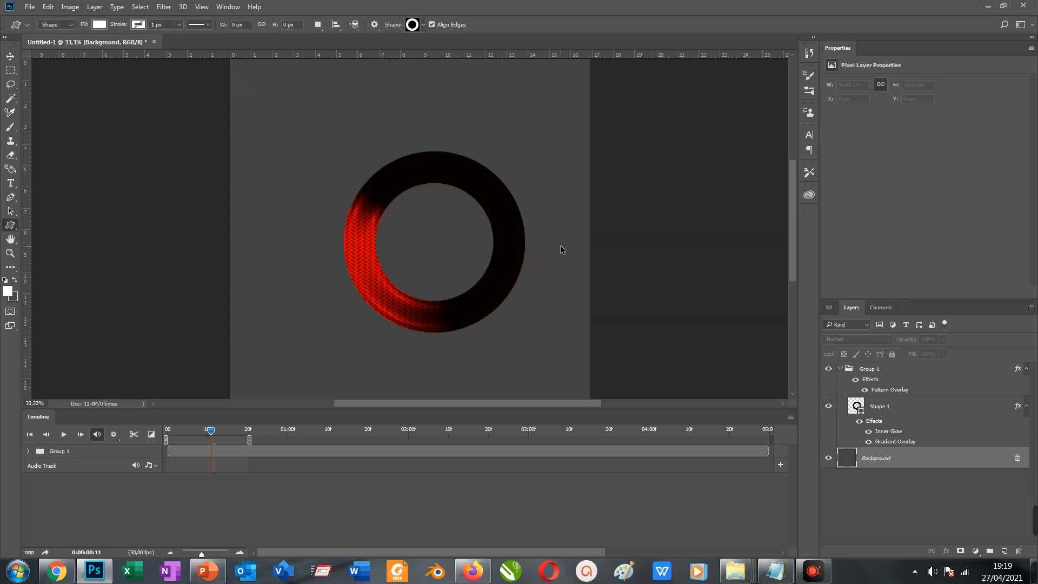
Move the ring about 1.4 cm left and 0.7 cm up on the canvas and play the animation.
key(v)
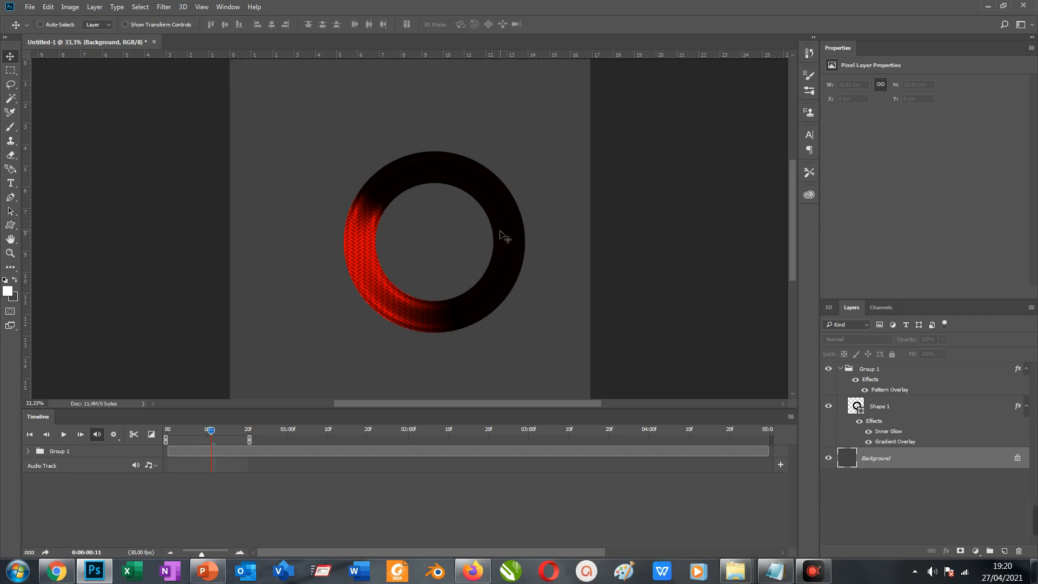
drag(505, 232, 473, 201)
click(508, 215)
ctrl+click(505, 216)
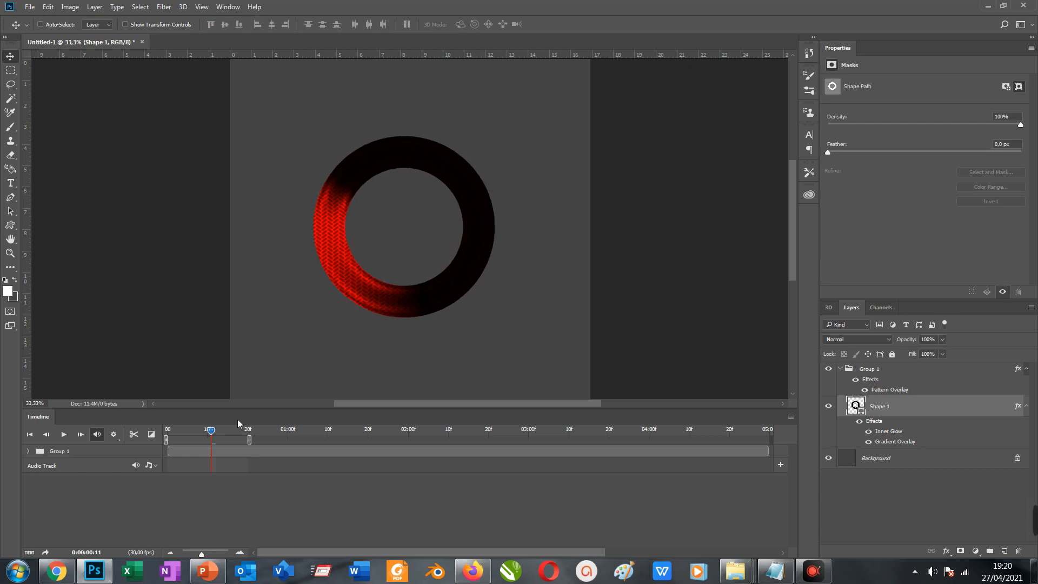
click(69, 433)
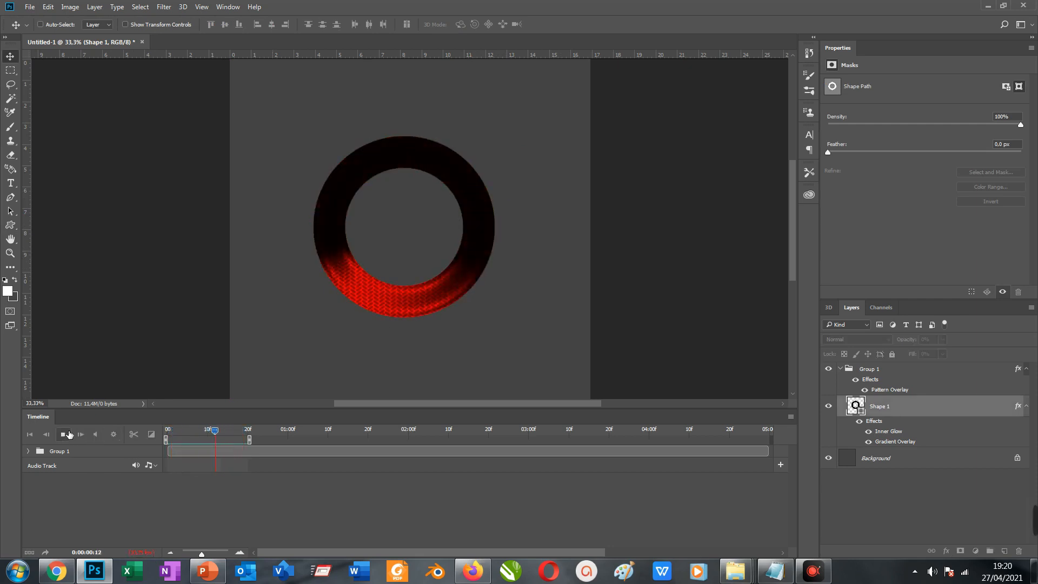
click(68, 434)
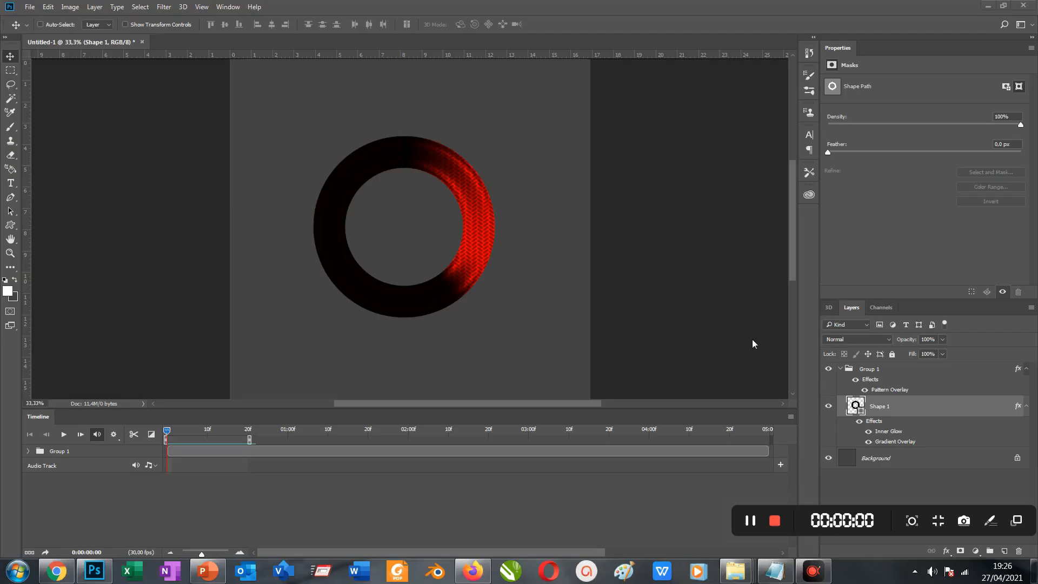
Render the timeline's work area as an H.264 High Quality video named loading.mp4 in the PS\video folder.
click(790, 416)
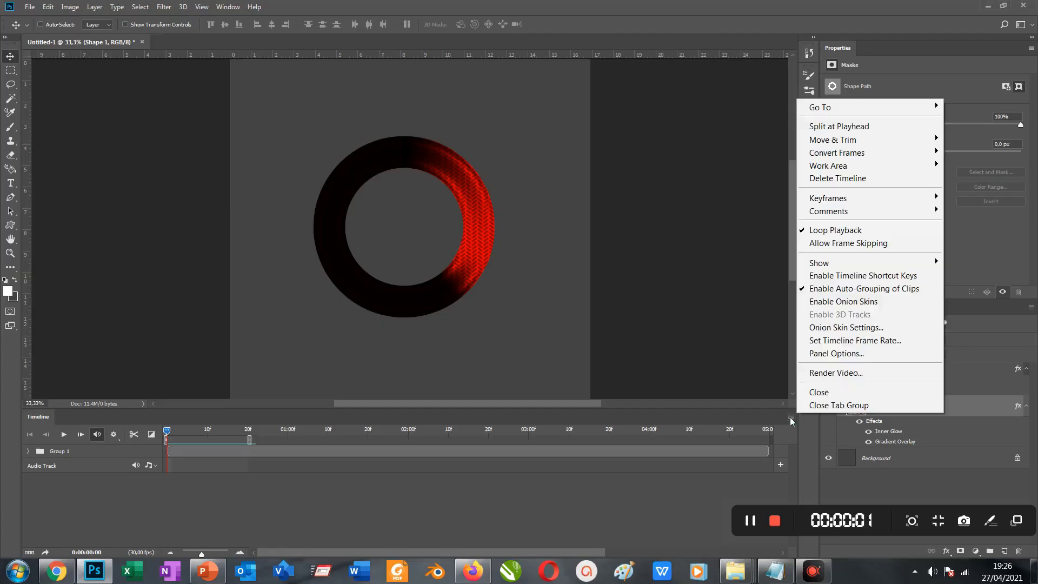
click(818, 373)
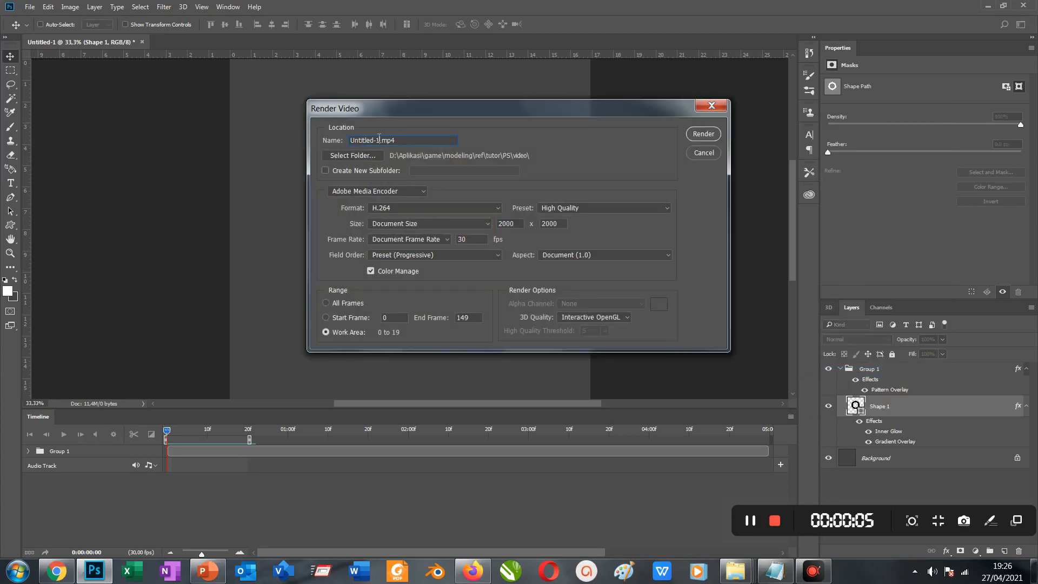
text(loading)
click(365, 155)
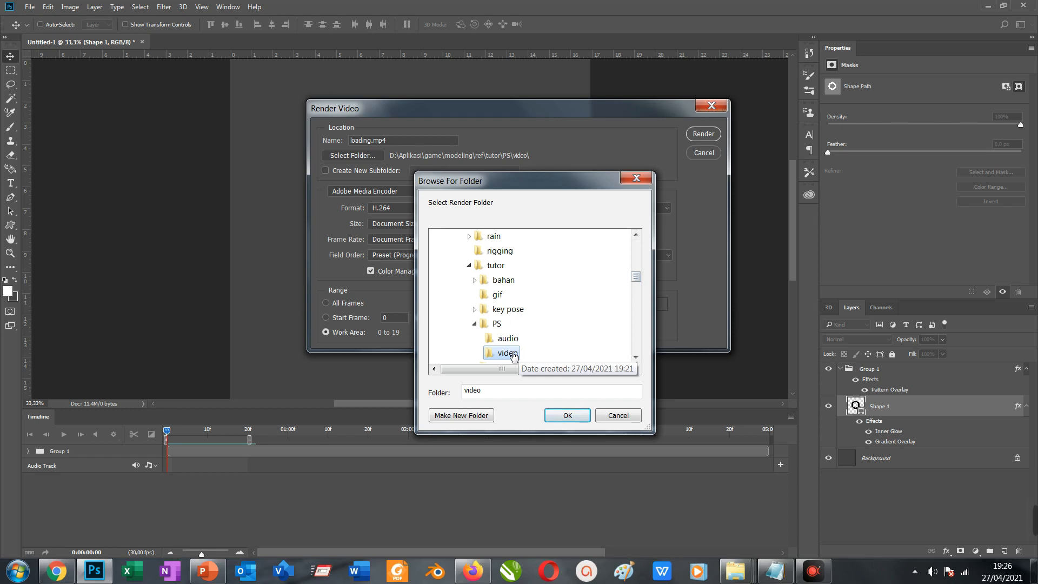
click(555, 415)
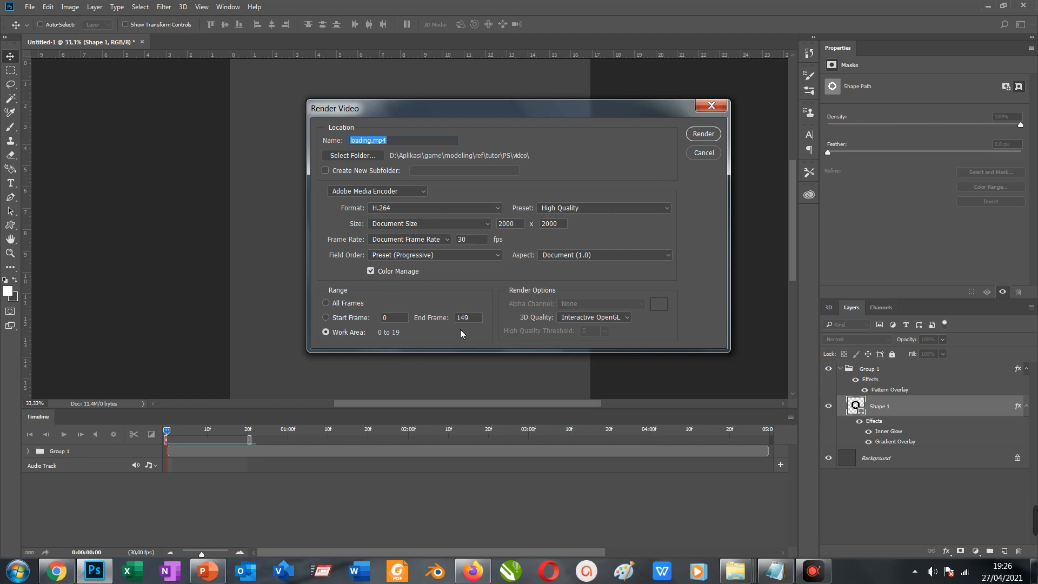
click(703, 134)
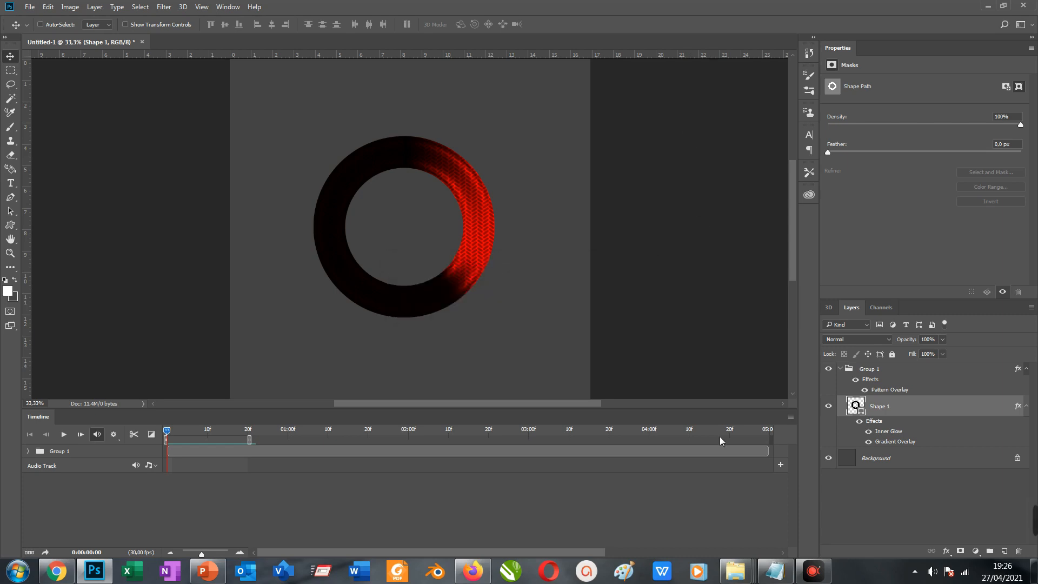
Switch to the video folder in Windows Explorer, play loading.mp4 with VLC media player, and close the player.
mouse_move(735, 571)
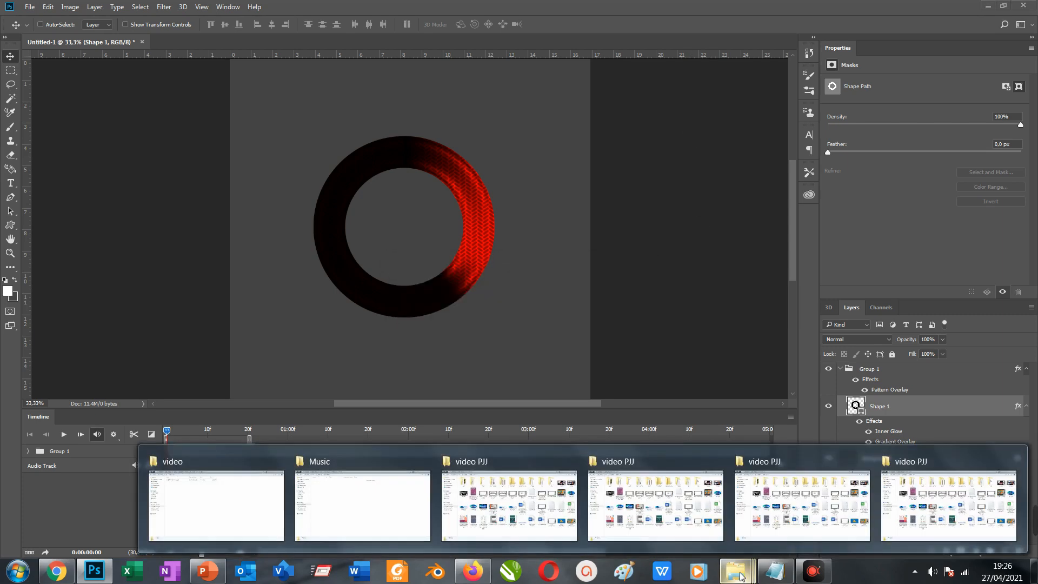
click(221, 502)
click(175, 105)
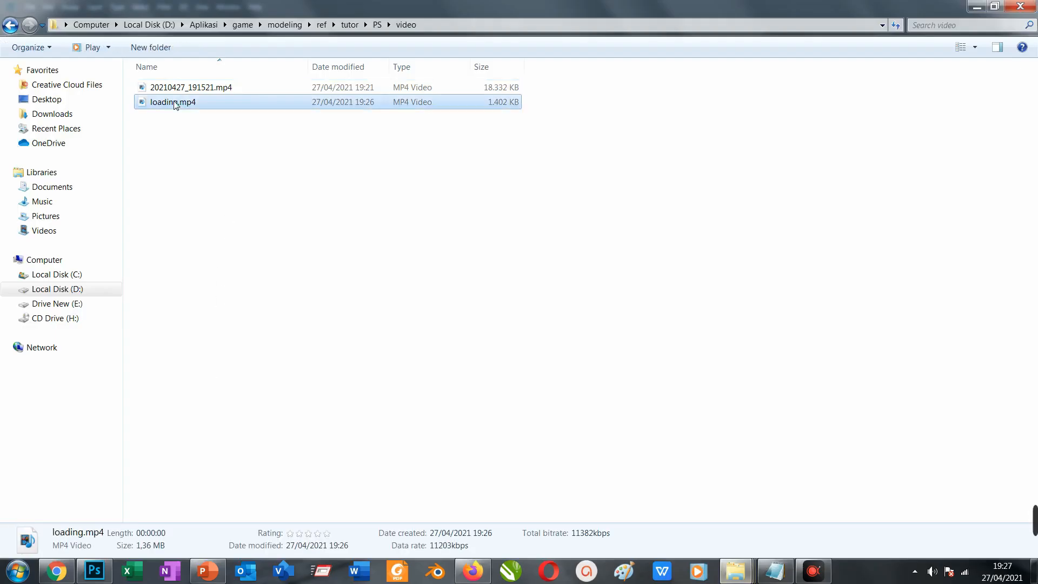
right_click(175, 105)
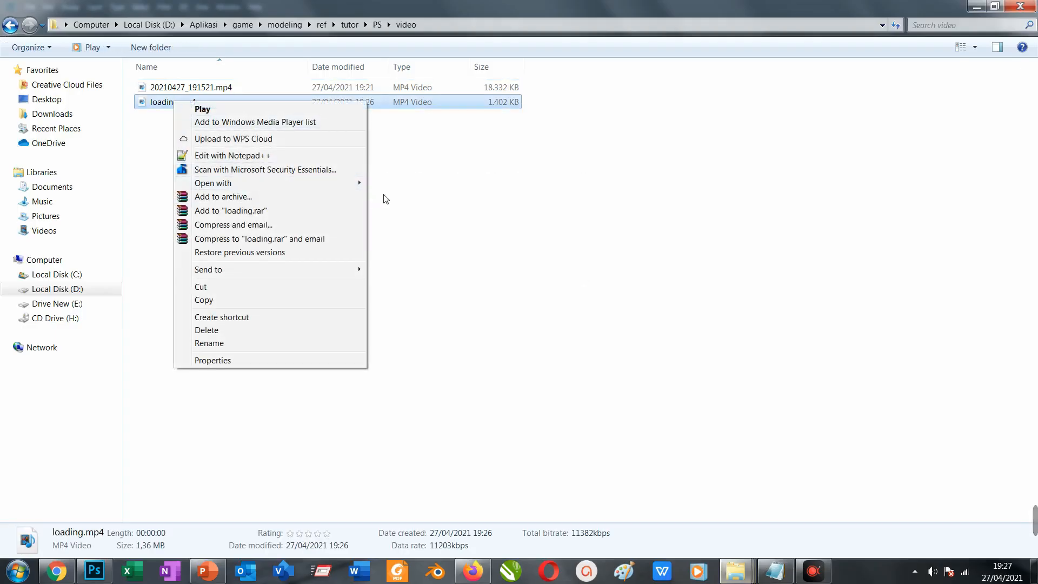
mouse_move(346, 182)
click(406, 225)
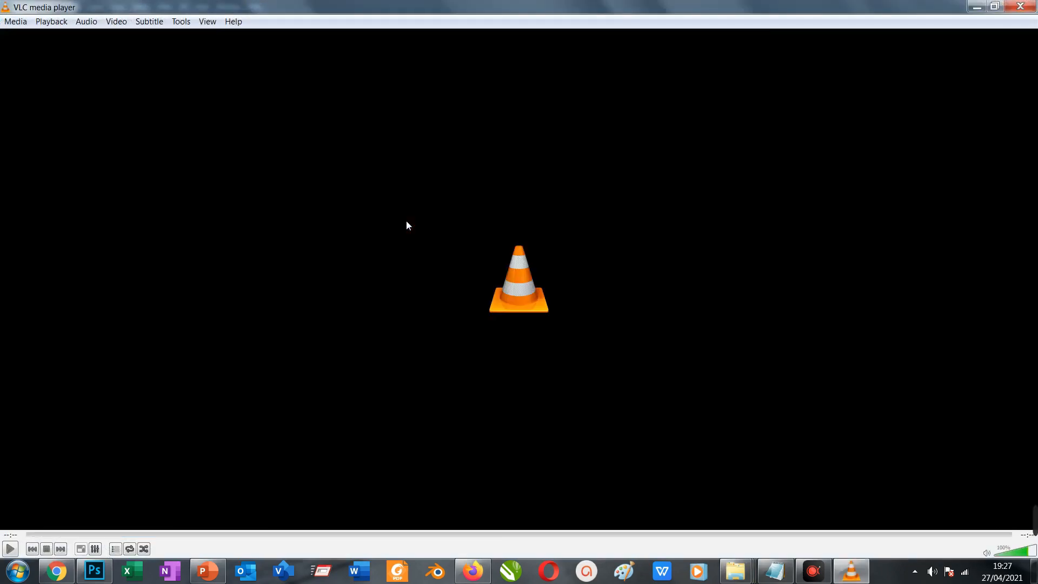
click(1021, 7)
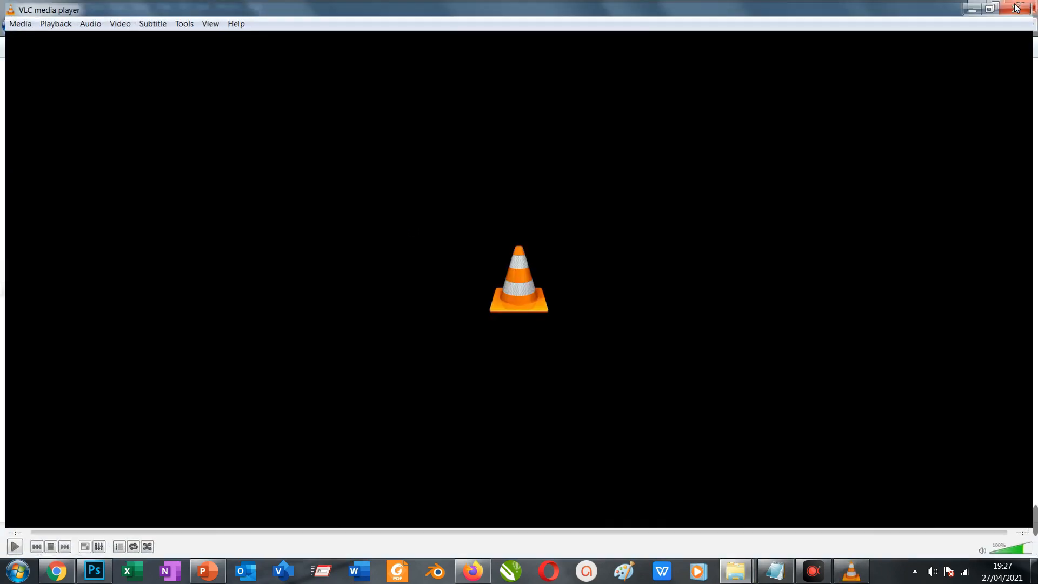